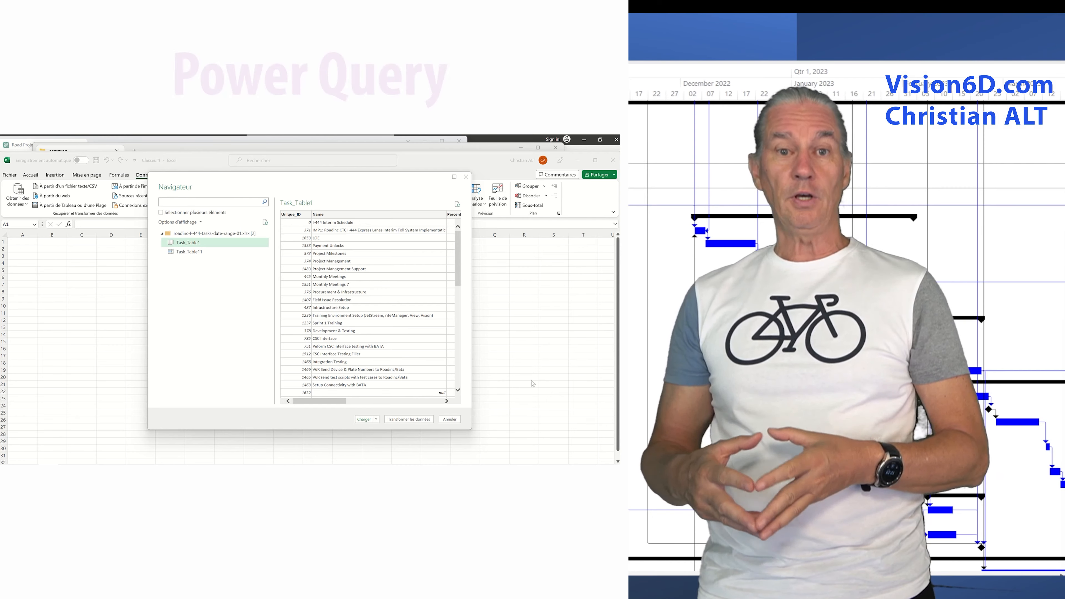
Step: Switch to Power BI Desktop and load Task_Table1 from the exported Excel workbook
click(397, 436)
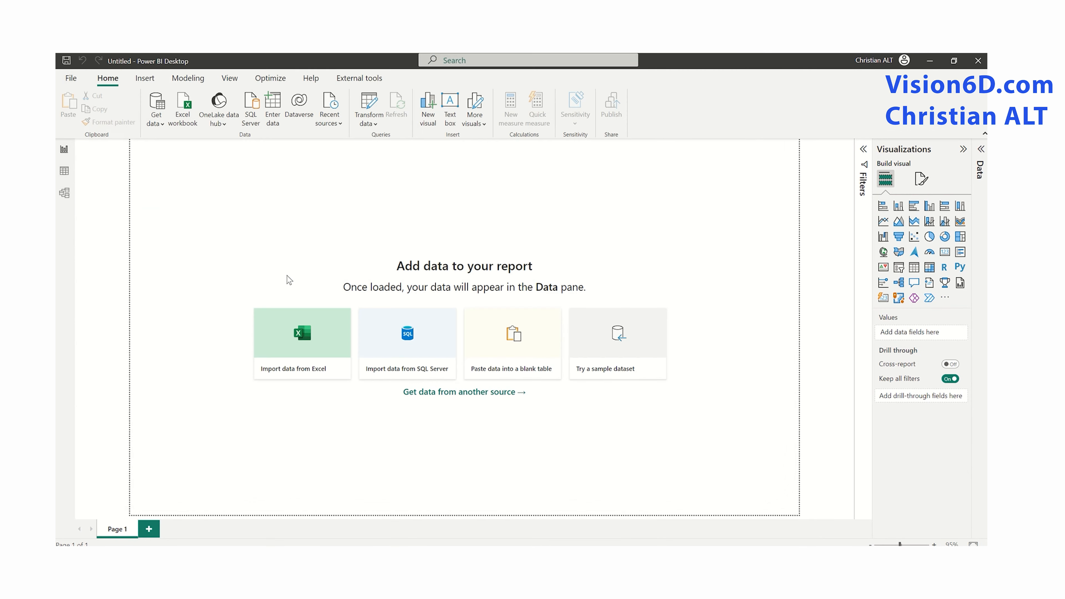
click(313, 199)
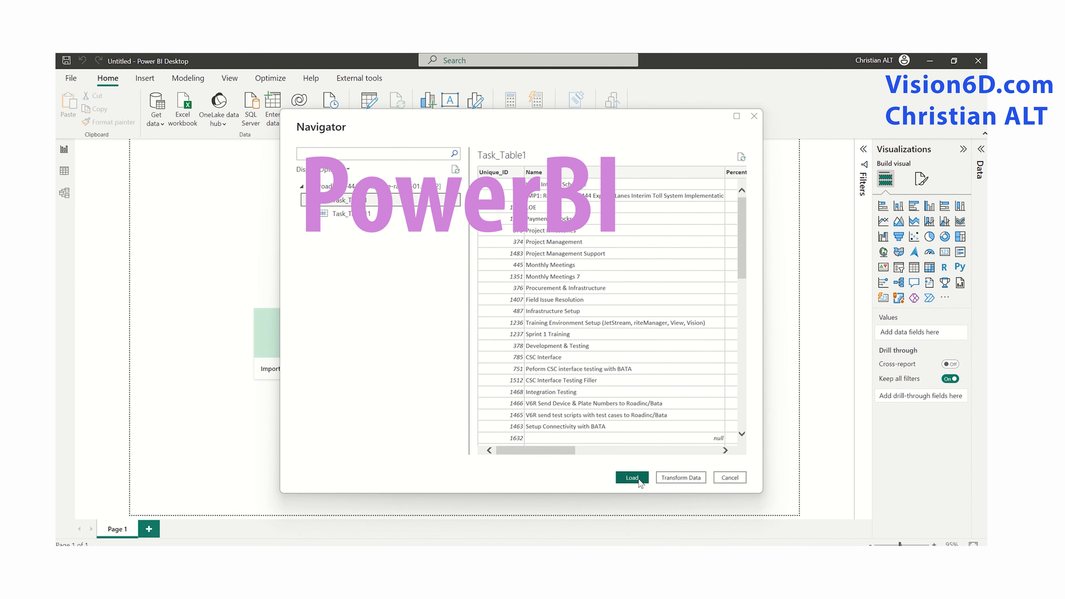
click(639, 482)
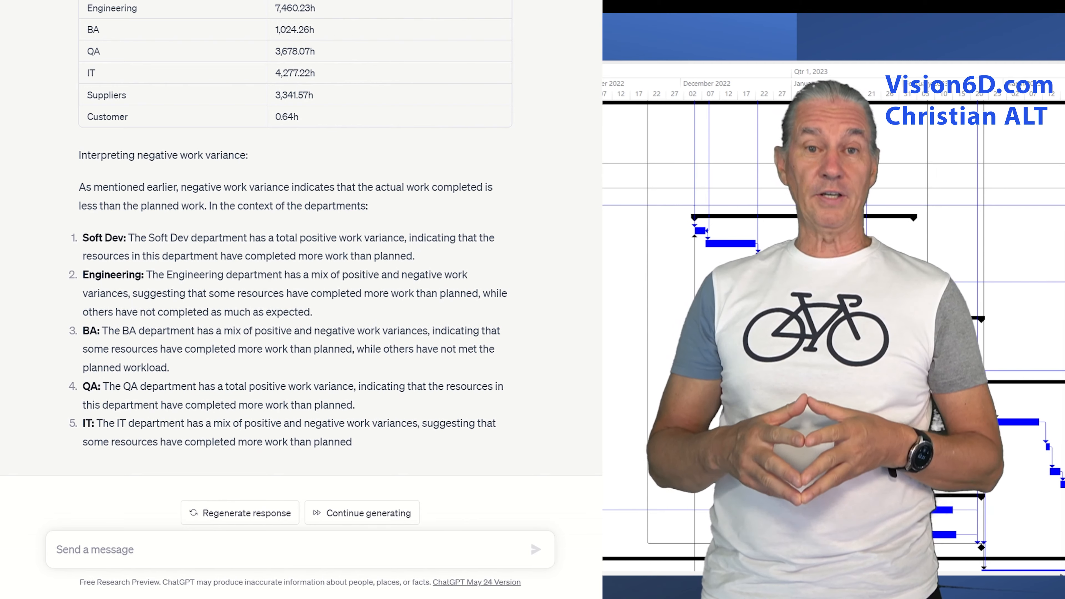
scroll(600, 338, up, 2)
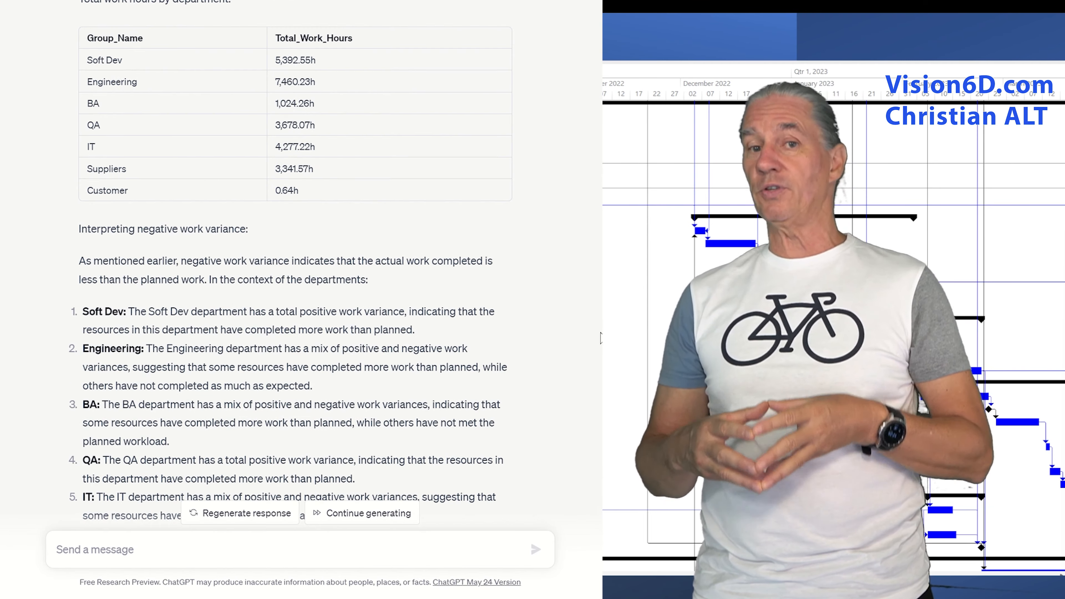
scroll(601, 338, up, 1)
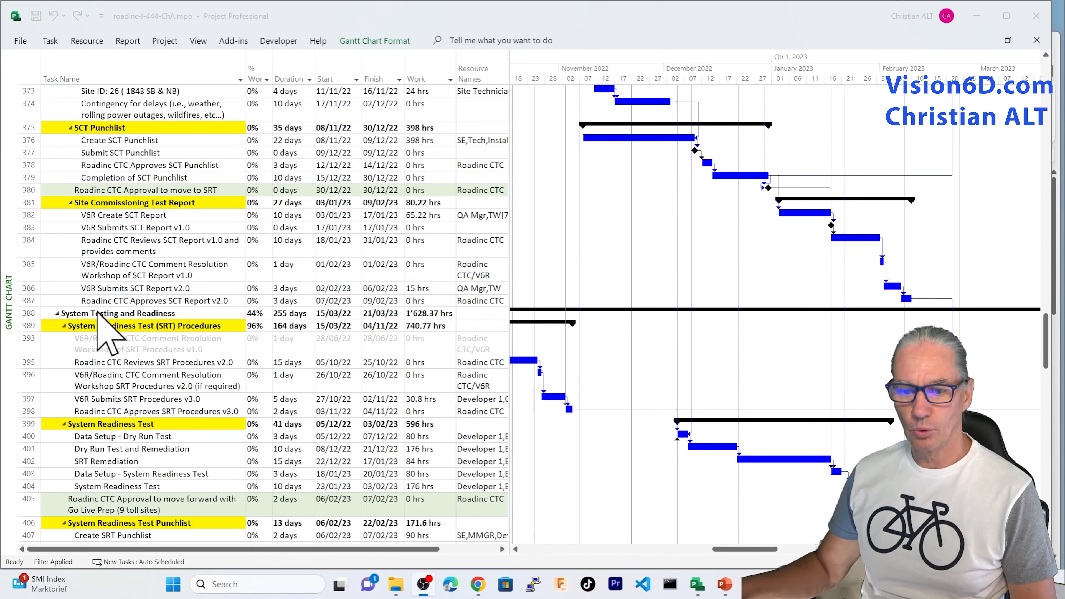
Step: Switch to Project Professional and start exporting the roadinc-I-444-ChA project as a Microsoft Excel Workbook
click(24, 43)
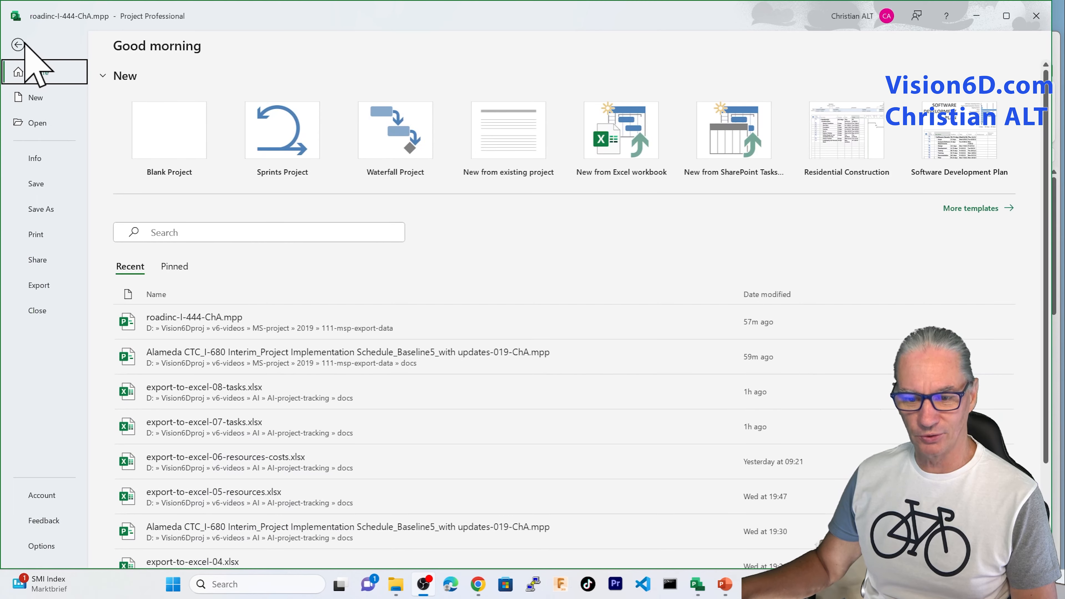
click(39, 285)
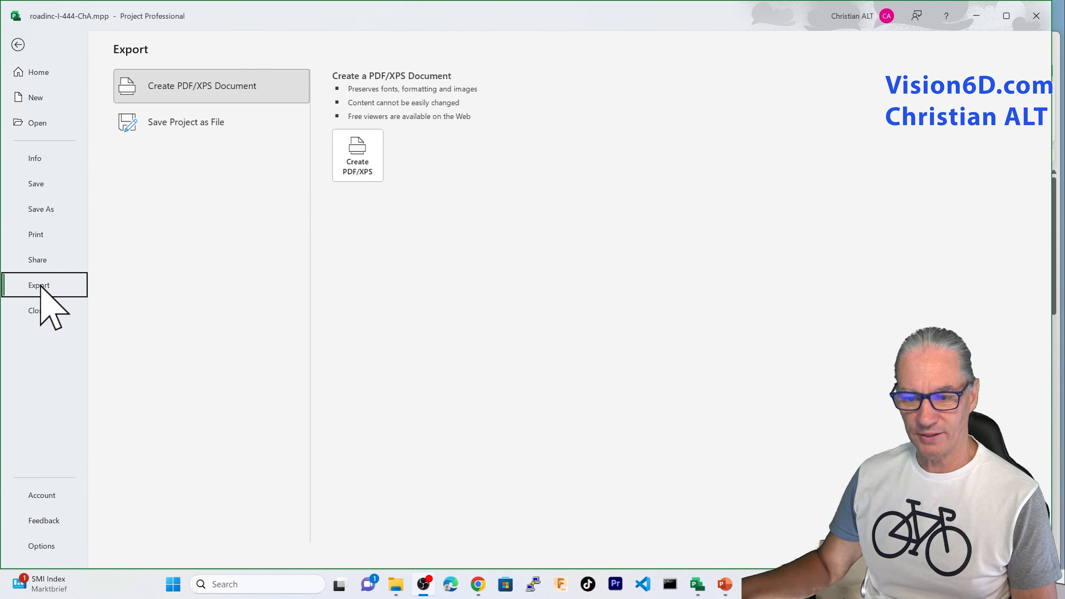
click(174, 123)
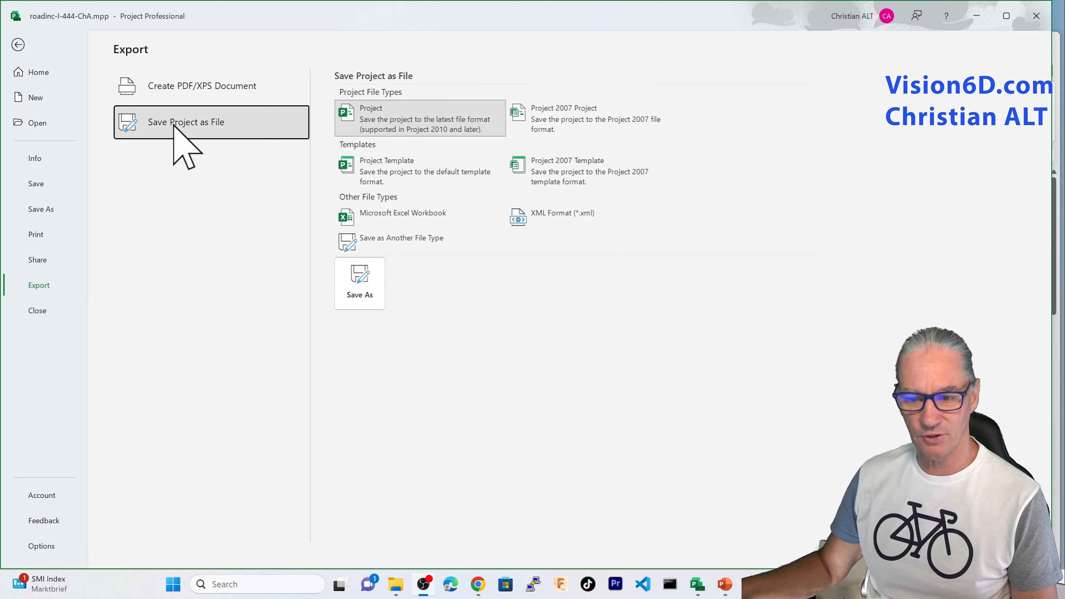
click(396, 214)
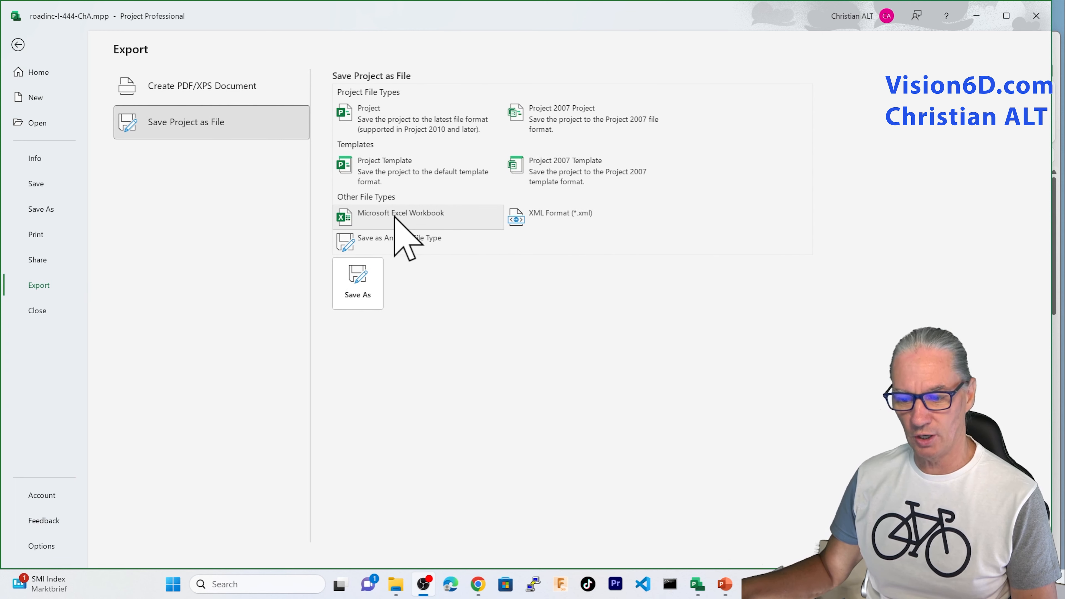
click(361, 286)
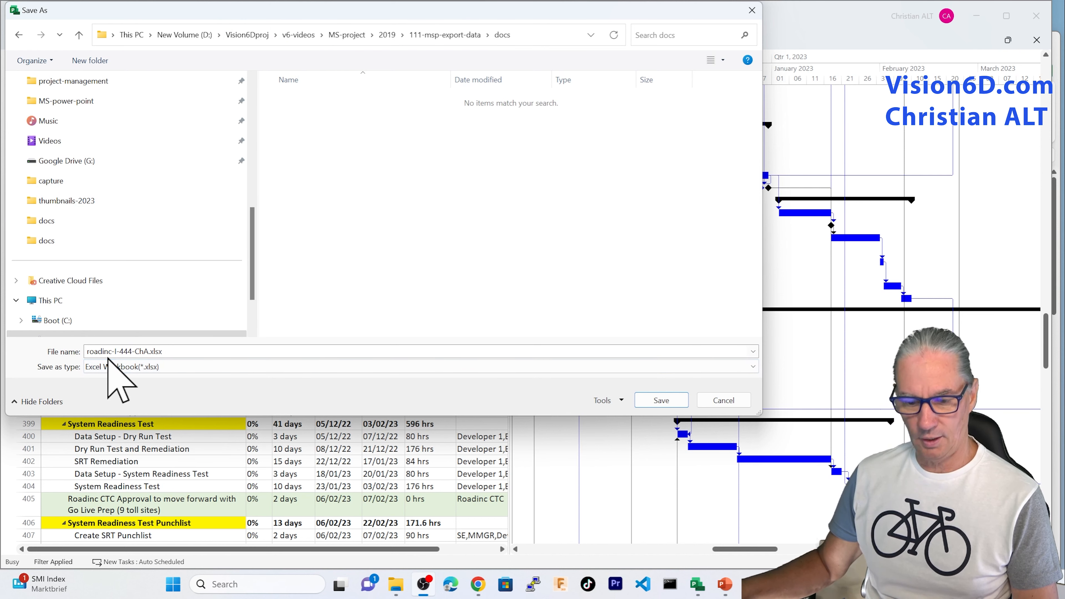
Step: Name the export file roadinc-I-444-tasks-date-range.xlsx and save it in the docs folder
triple_click(152, 351)
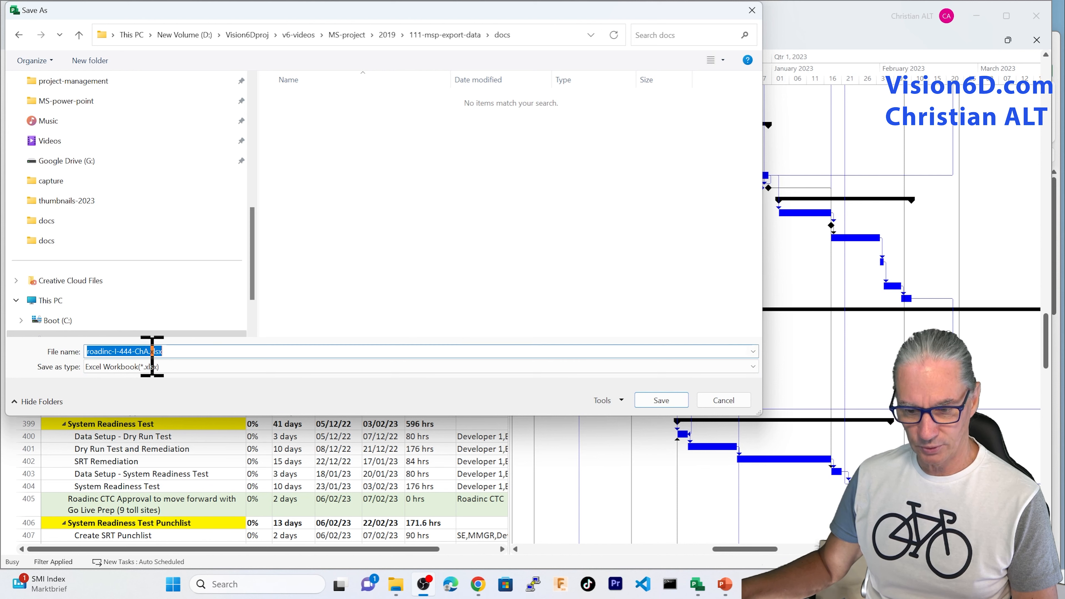
text(roadinc-l-444-tasks-date-range.xlsx)
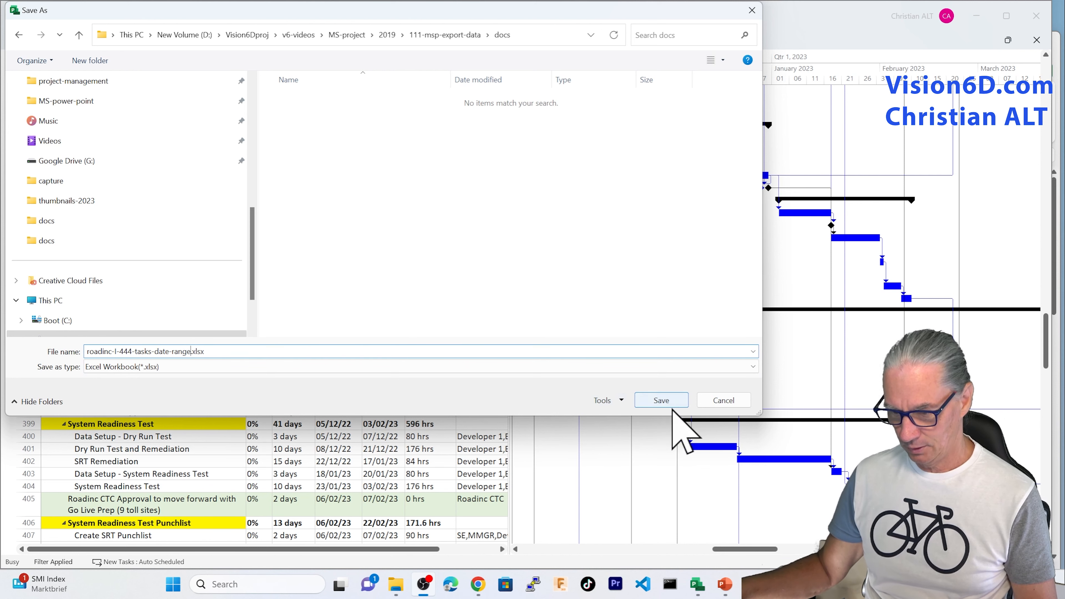
click(679, 398)
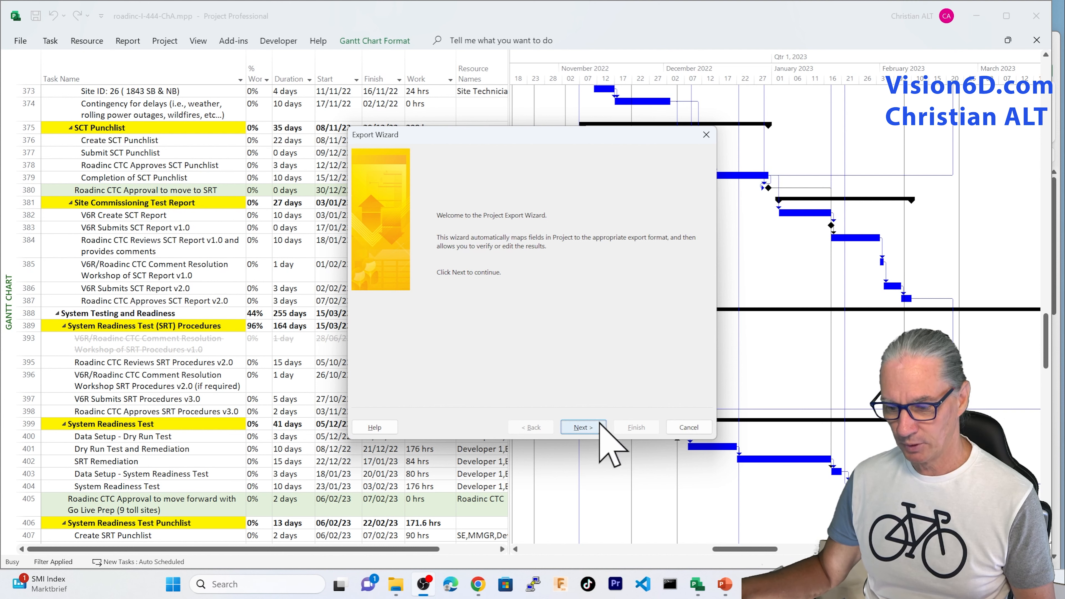
Step: Configure the export to use Selected Data with a new map that covers only Tasks
click(583, 428)
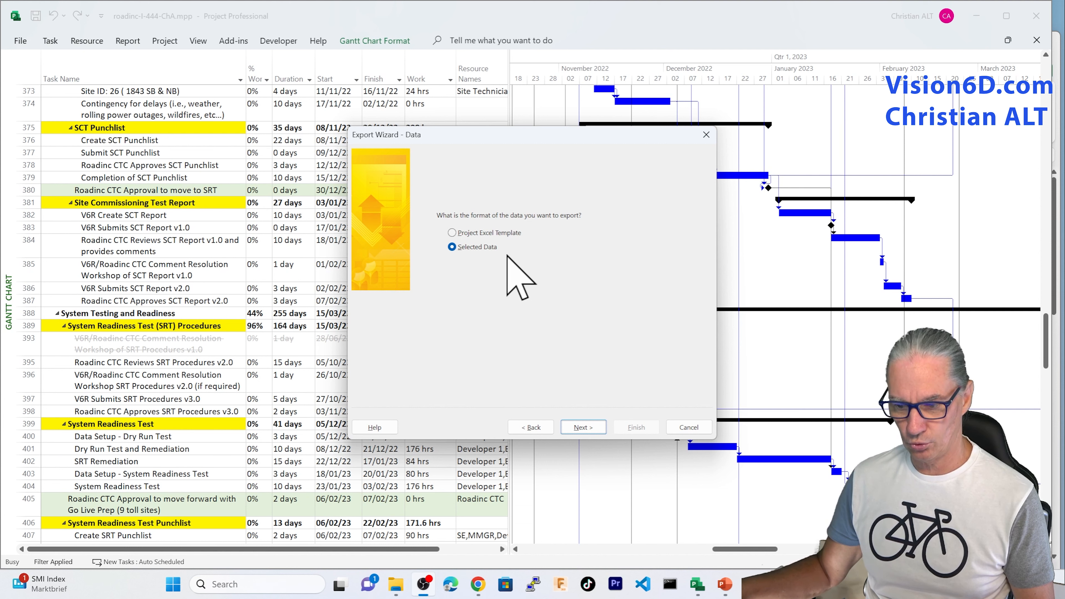
click(589, 428)
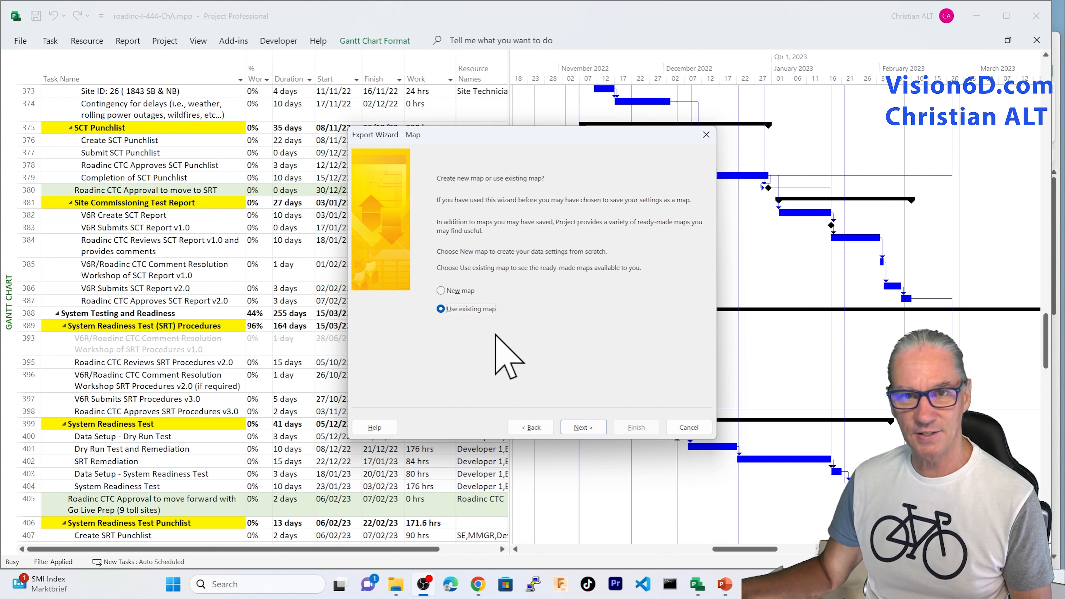
click(441, 291)
click(584, 429)
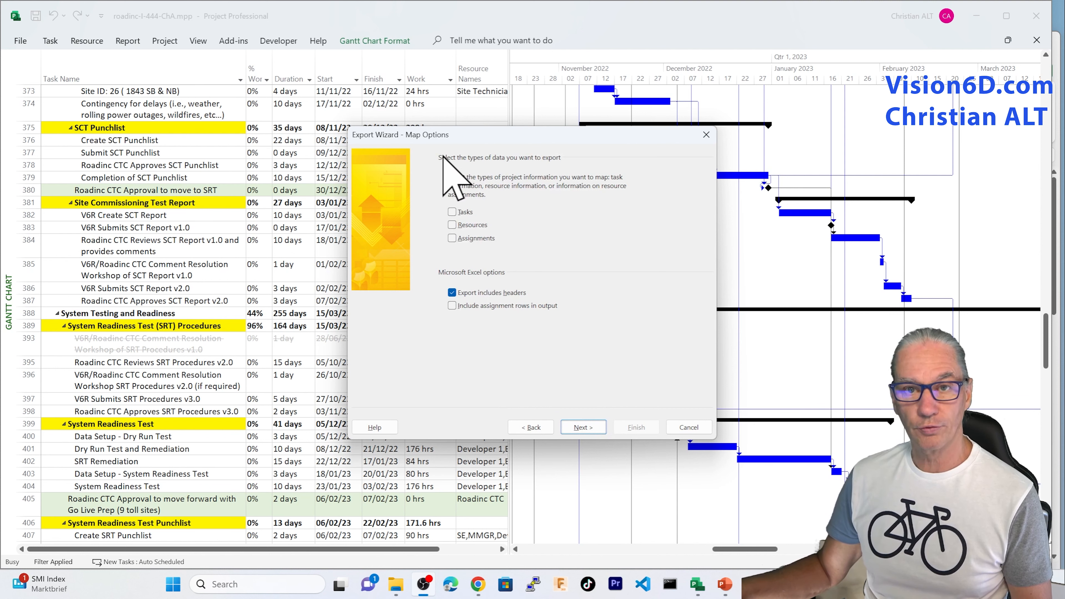
click(453, 212)
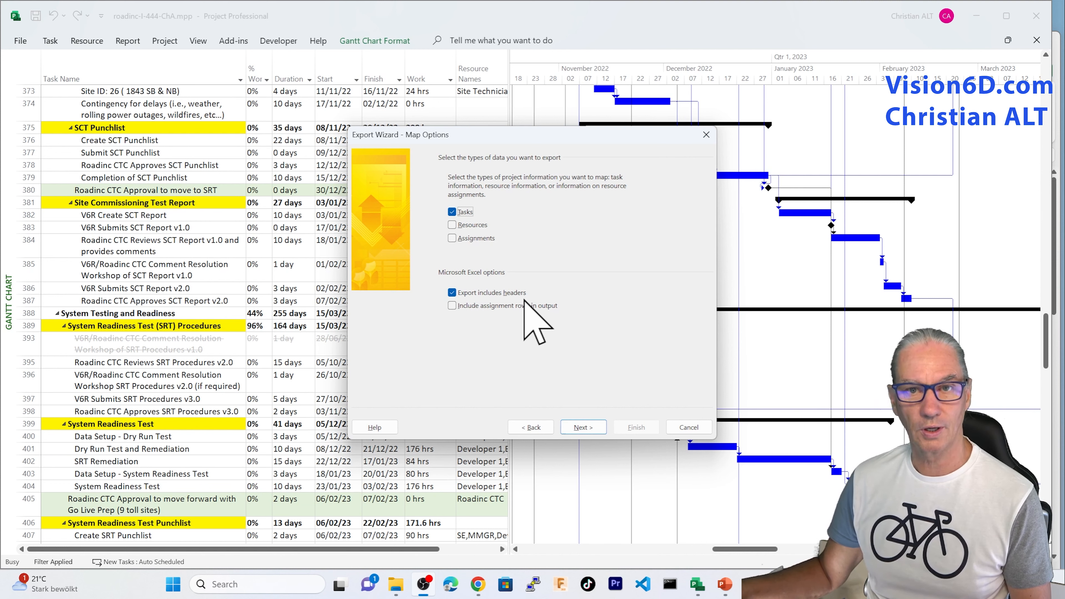
click(586, 424)
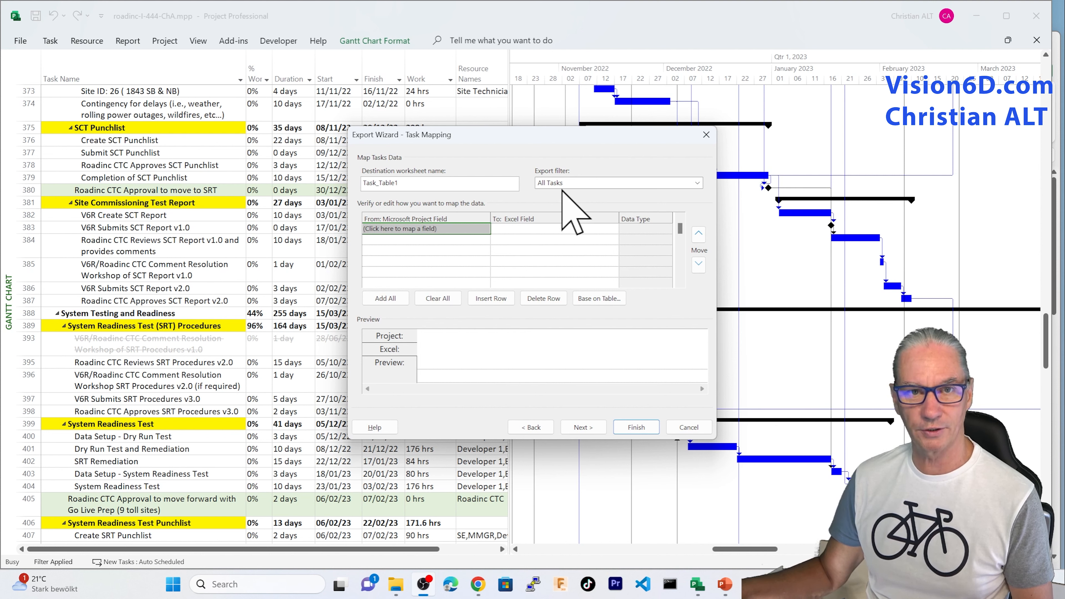
Step: Map the project's Name field as the first field of the Task_Table1 worksheet
click(483, 230)
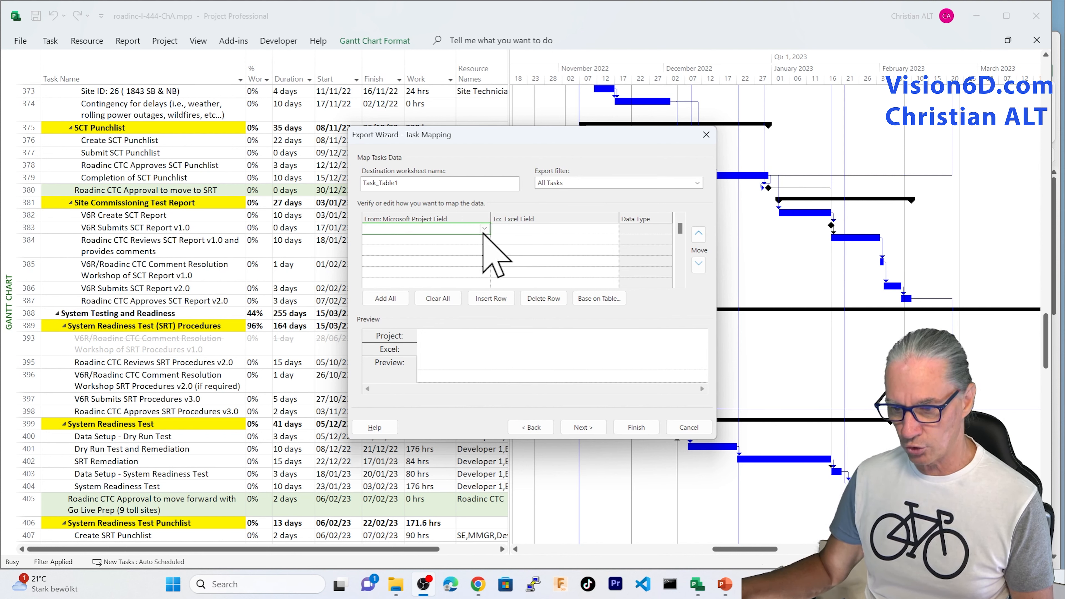
click(484, 229)
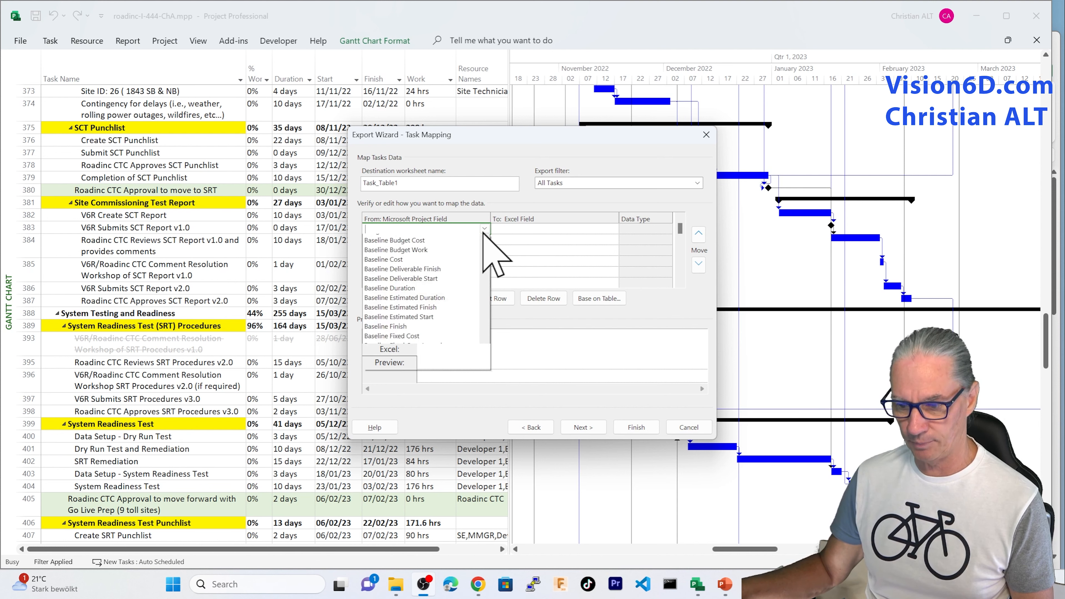
scroll(439, 323, down, 5)
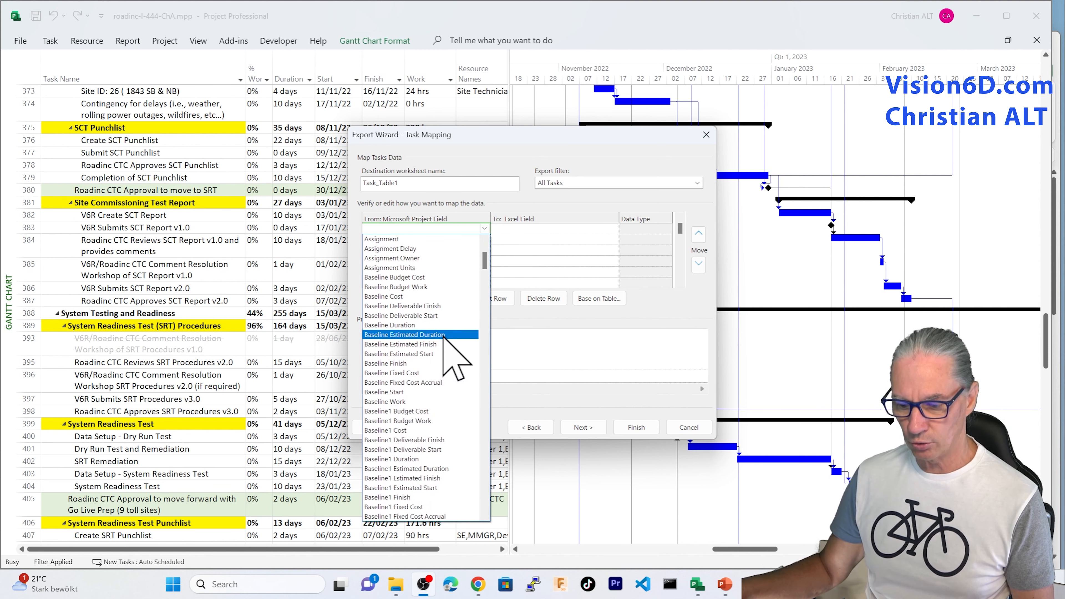
text(n)
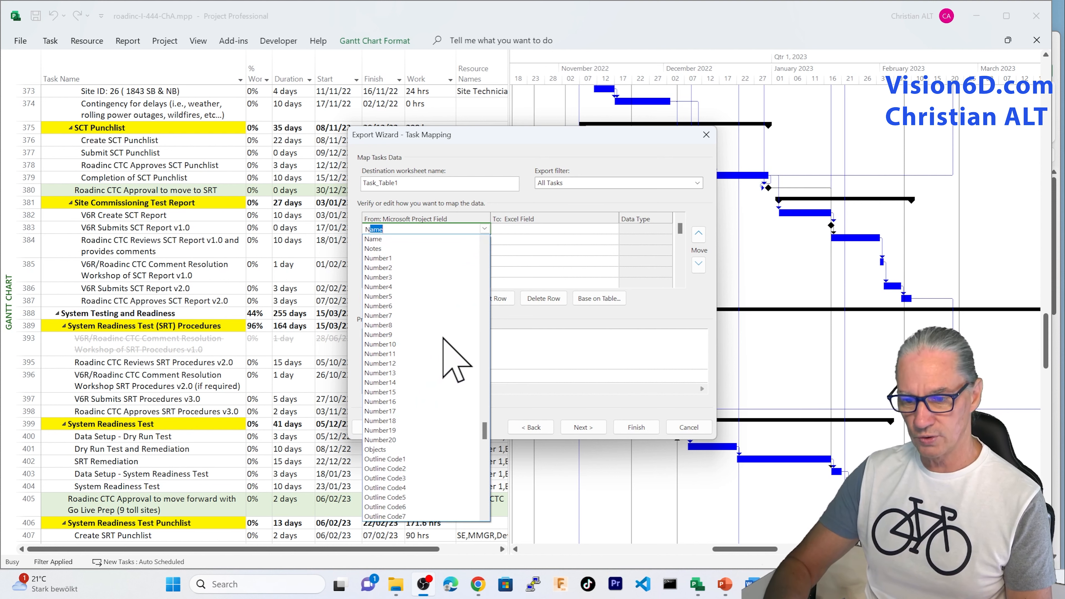
click(389, 240)
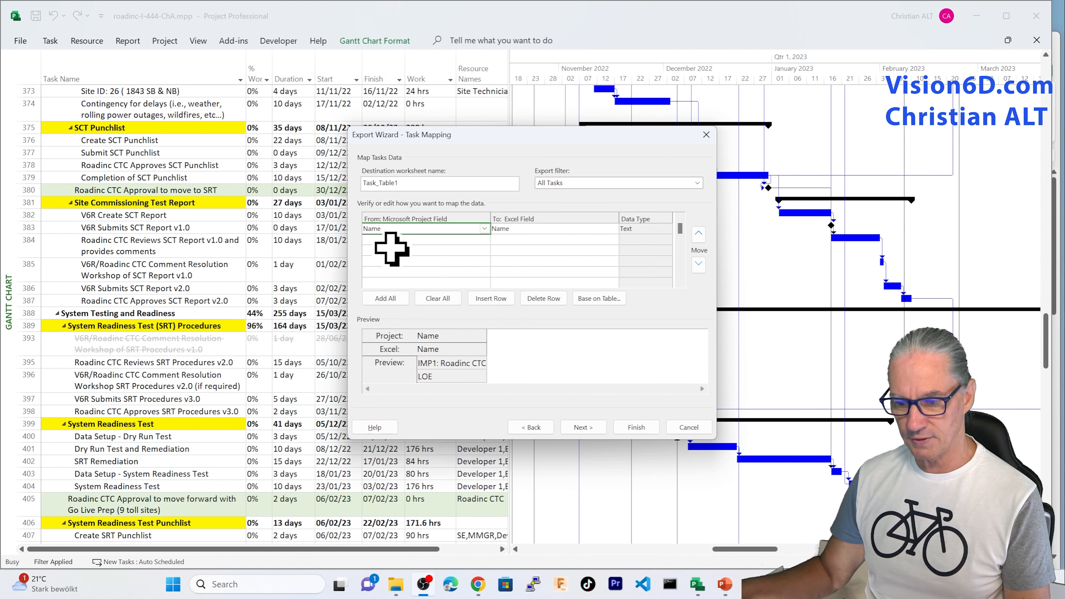
Step: Add the Unique ID field to the task mapping and move it above Name
click(447, 240)
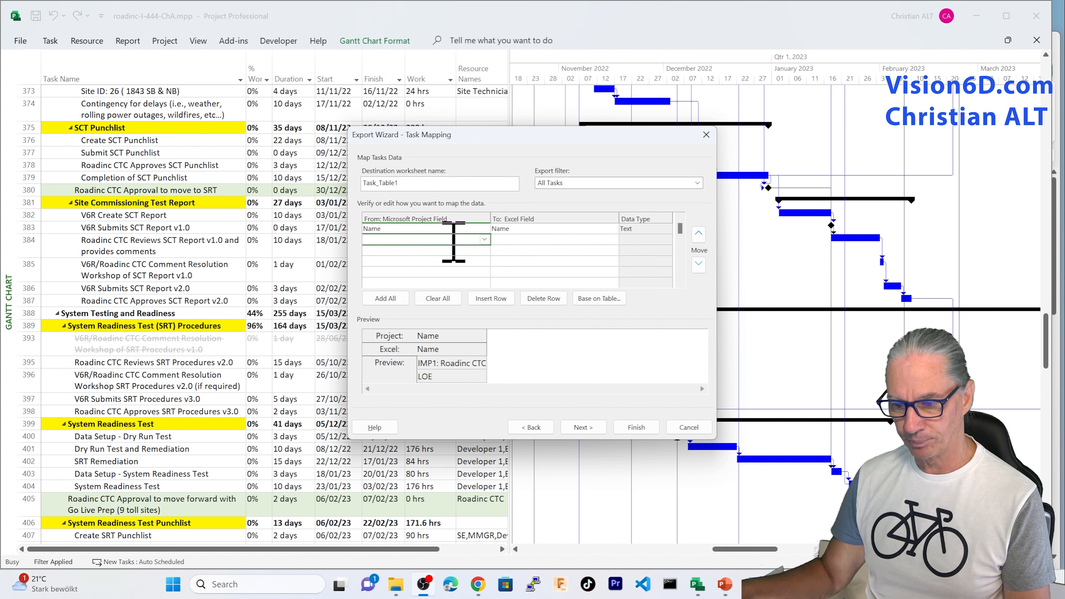
click(484, 239)
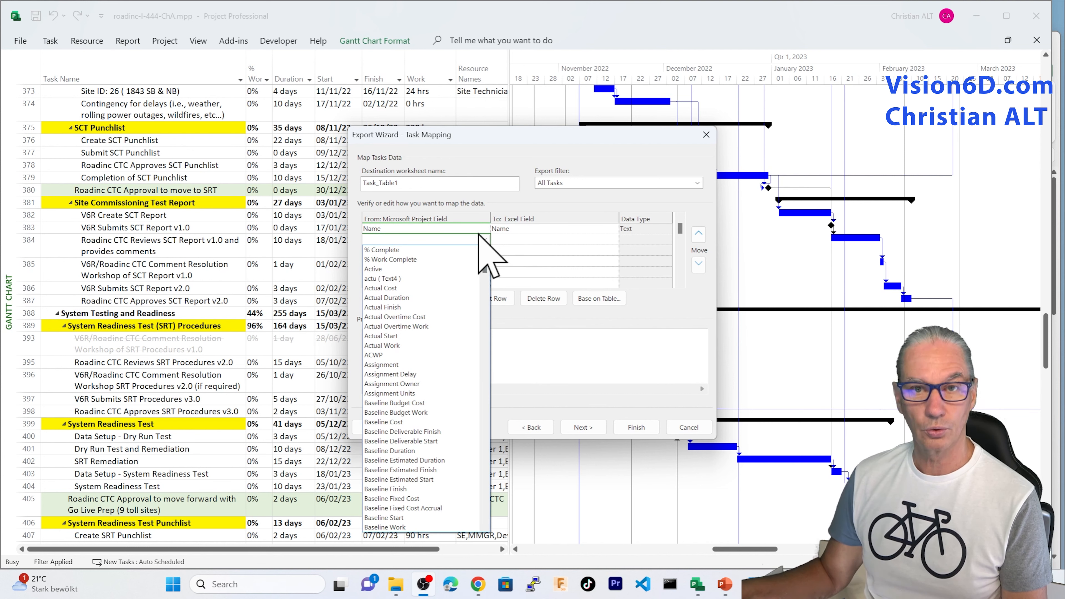
text(u)
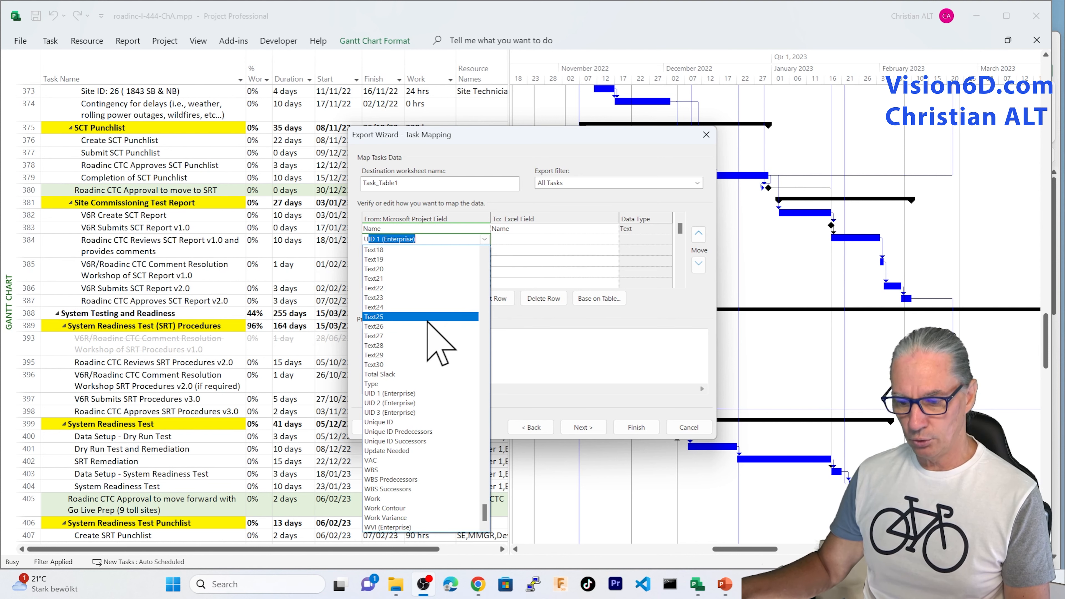
click(394, 423)
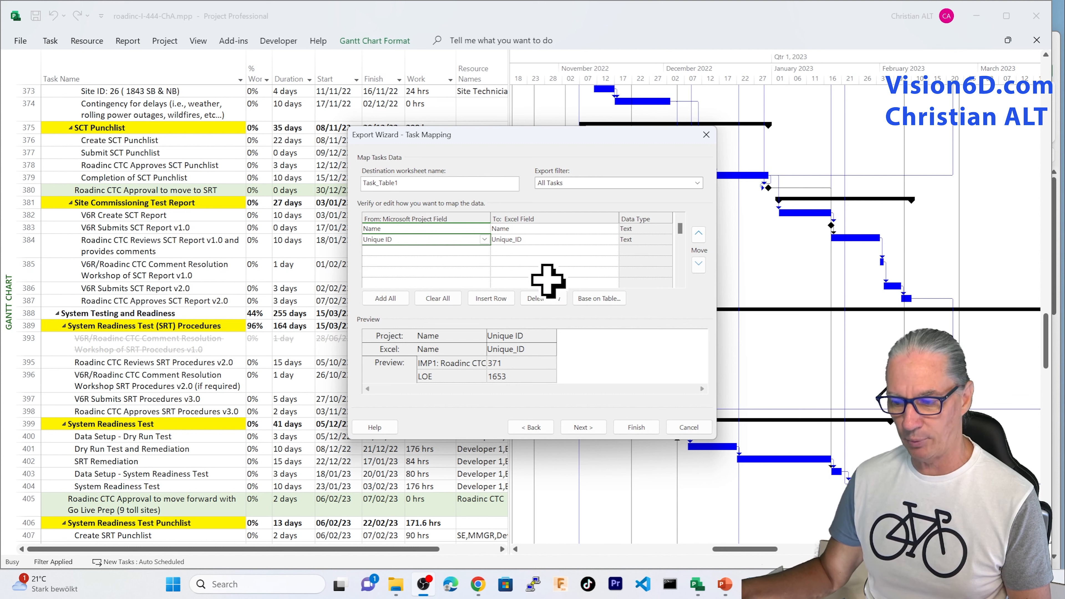
click(698, 234)
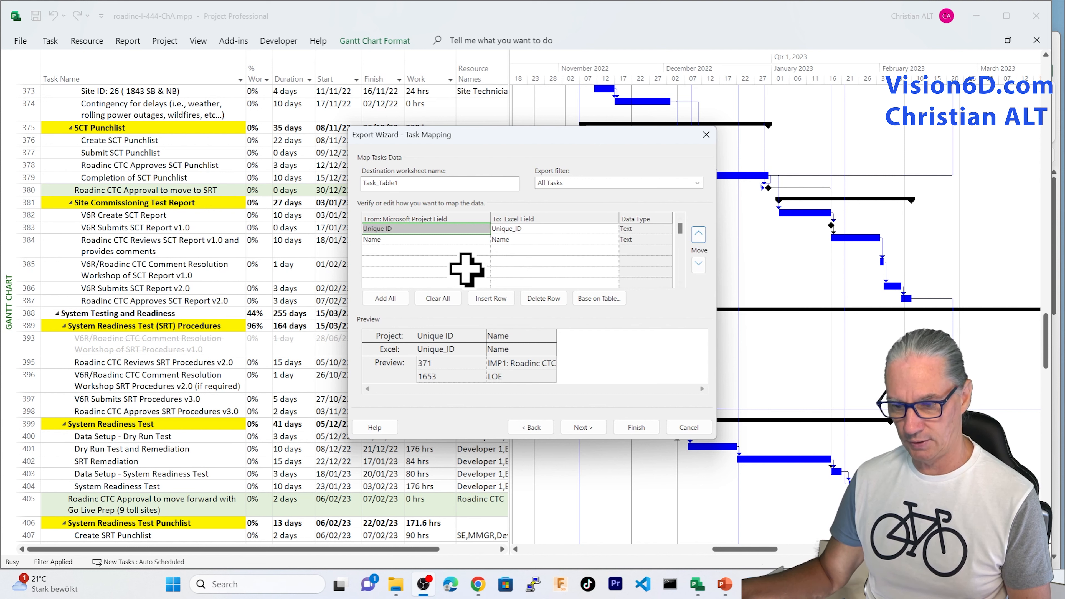
Step: Add the % Complete and Duration fields to the task mapping below Name
click(469, 251)
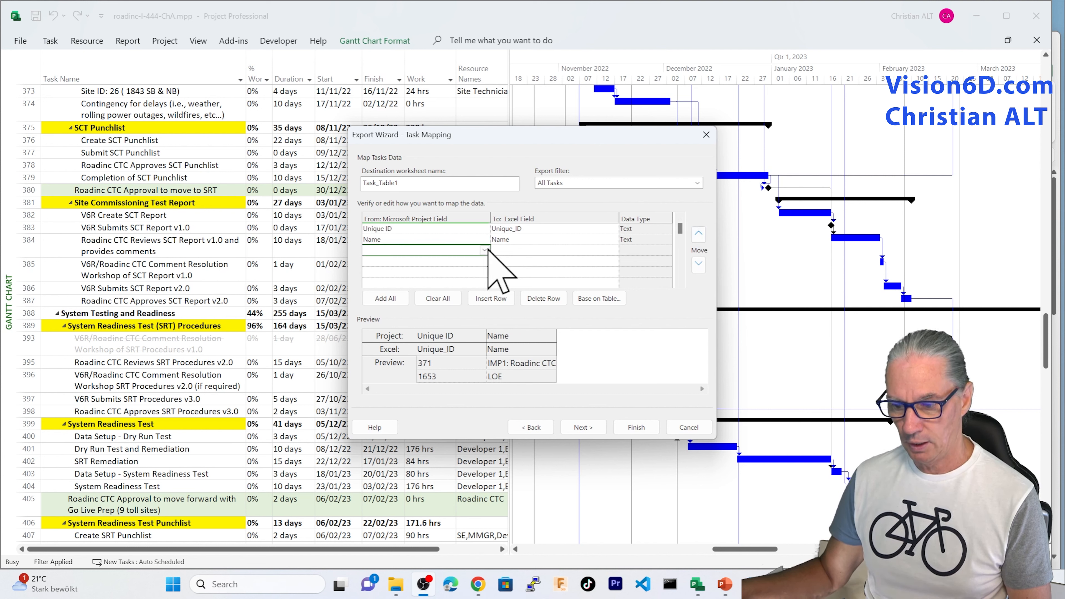
click(485, 250)
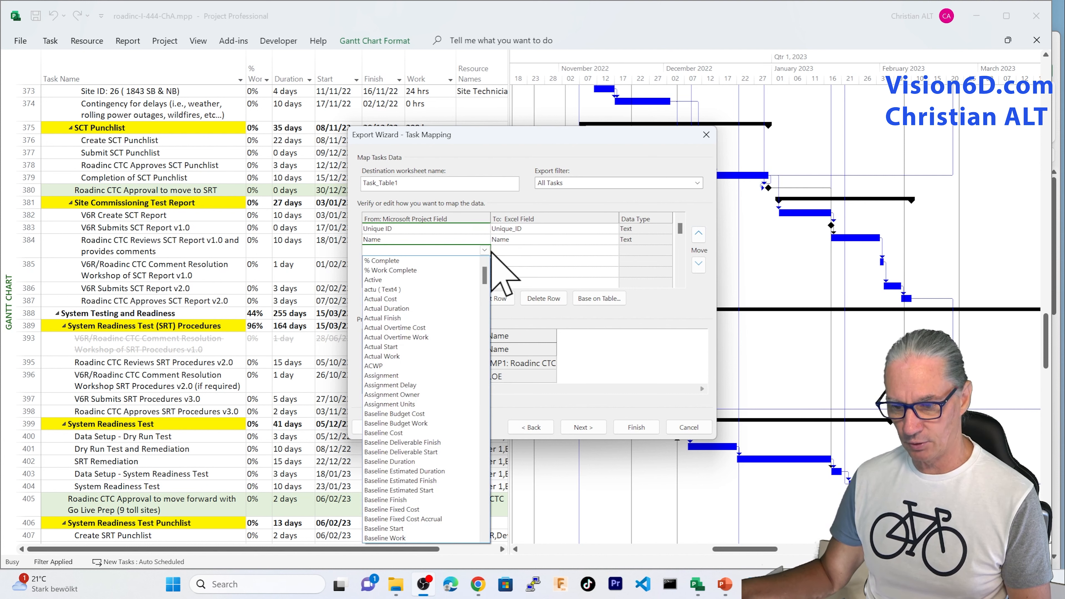
click(438, 263)
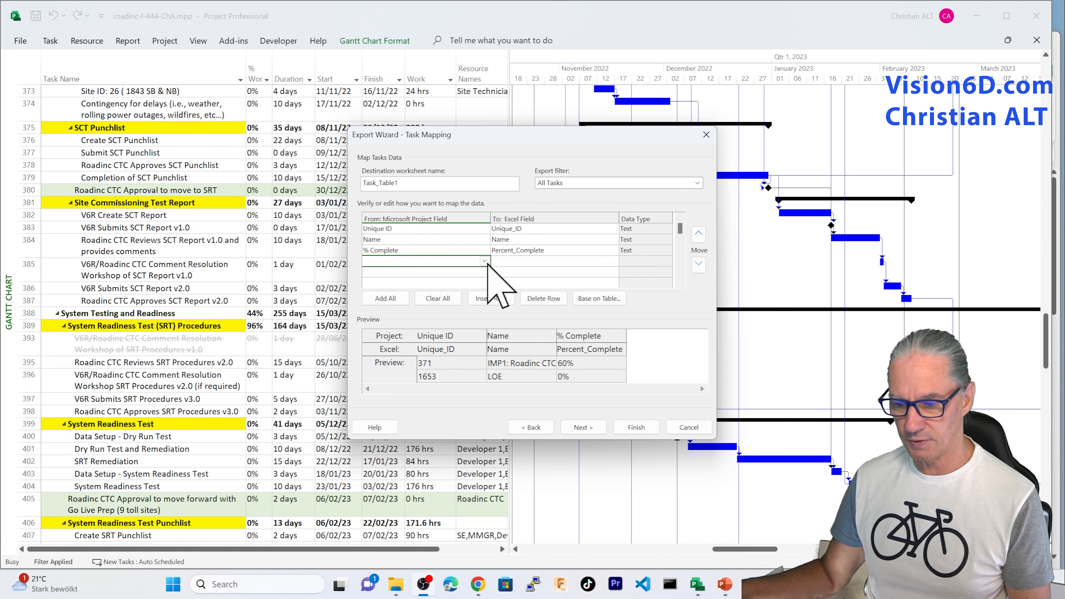
click(485, 261)
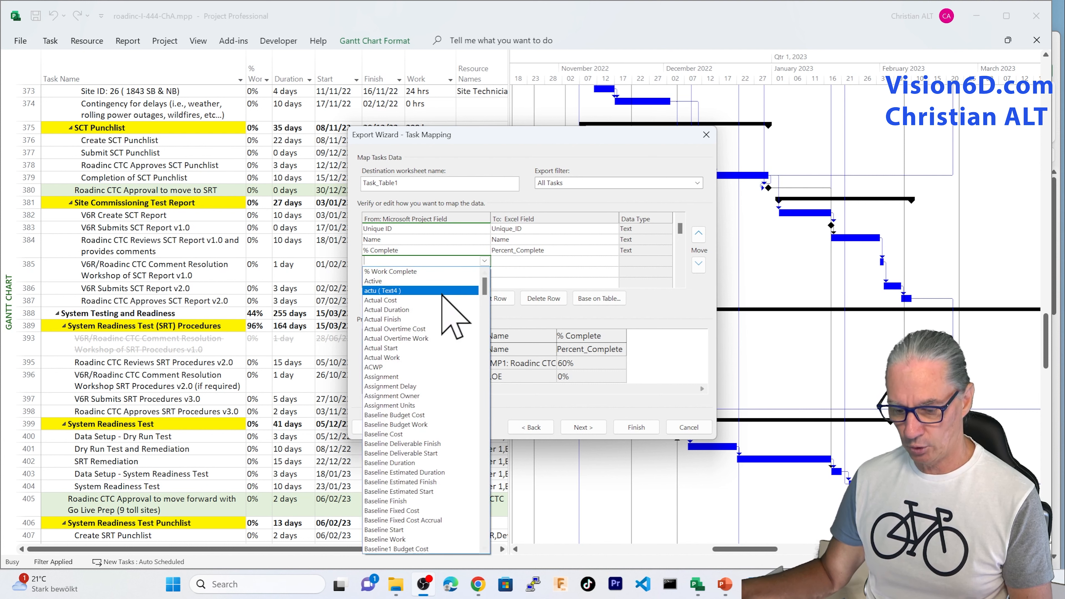
text(Date1)
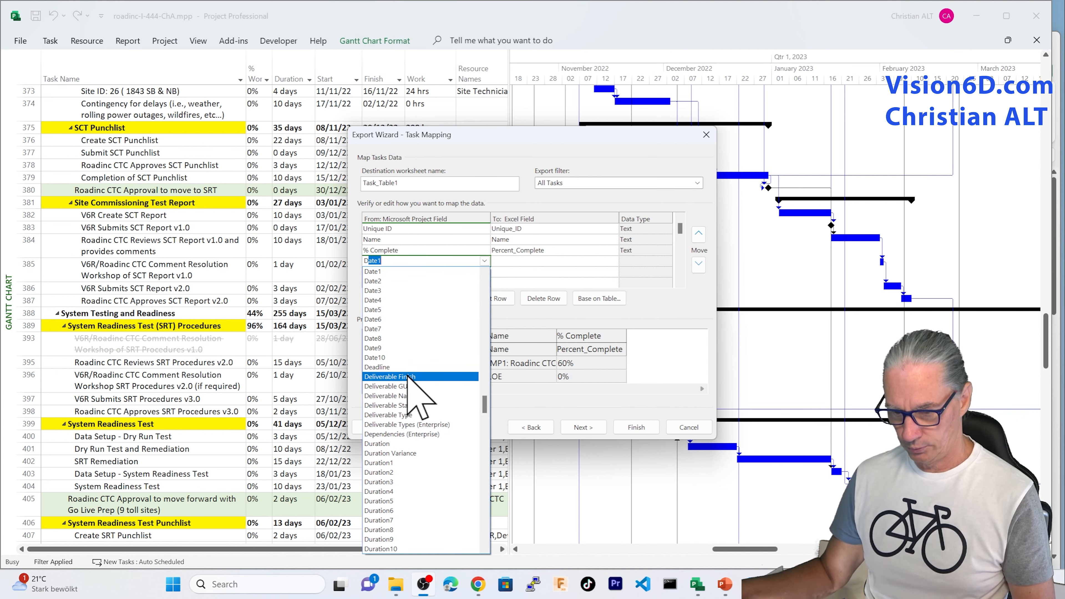
click(403, 445)
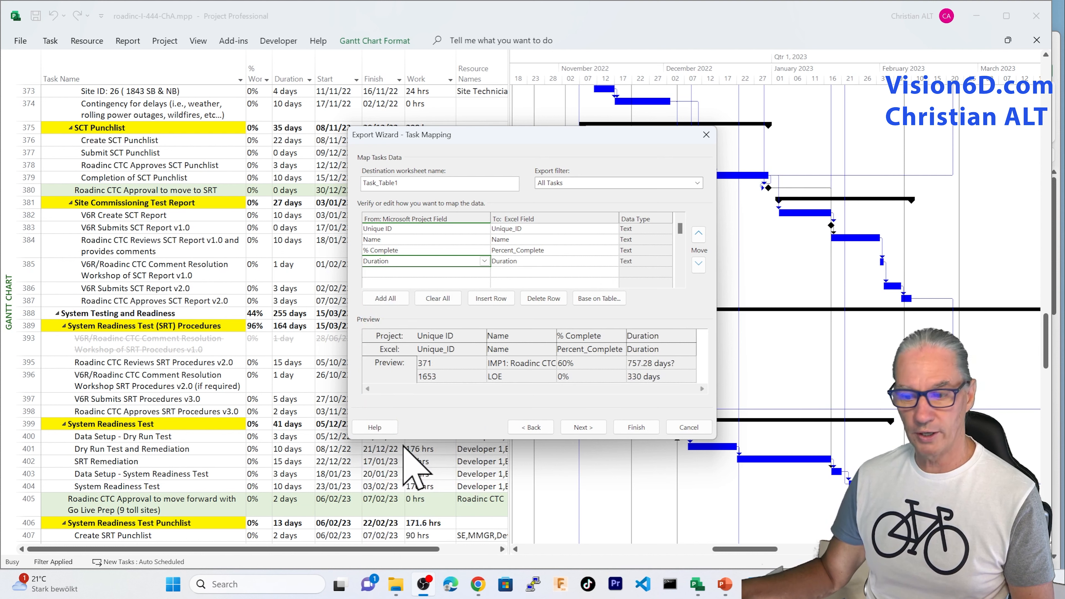
Step: Add the Start and Finish fields to the task mapping below Duration
click(481, 273)
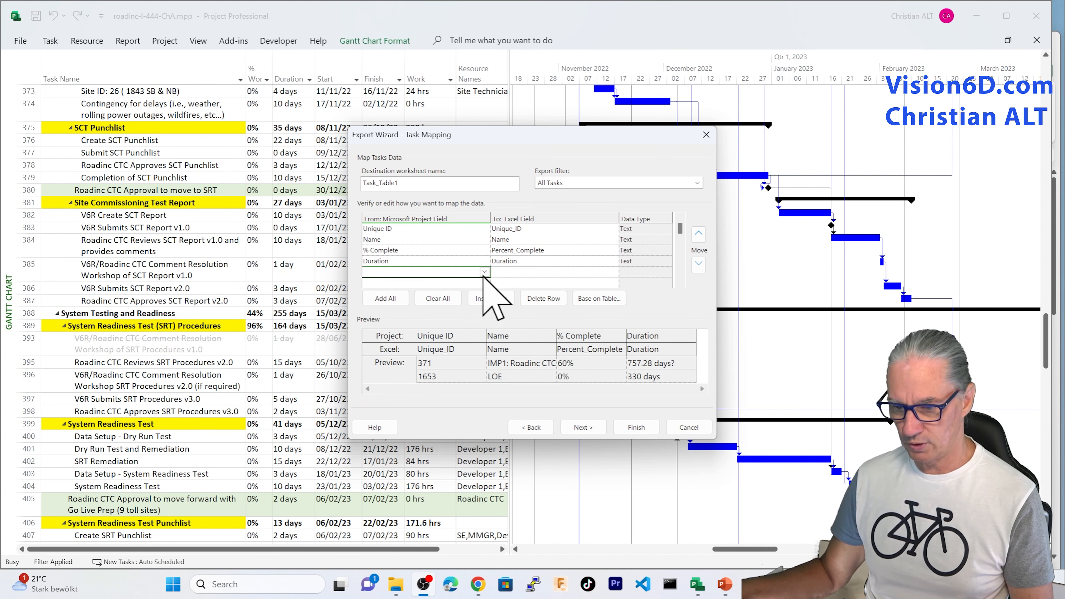
click(485, 272)
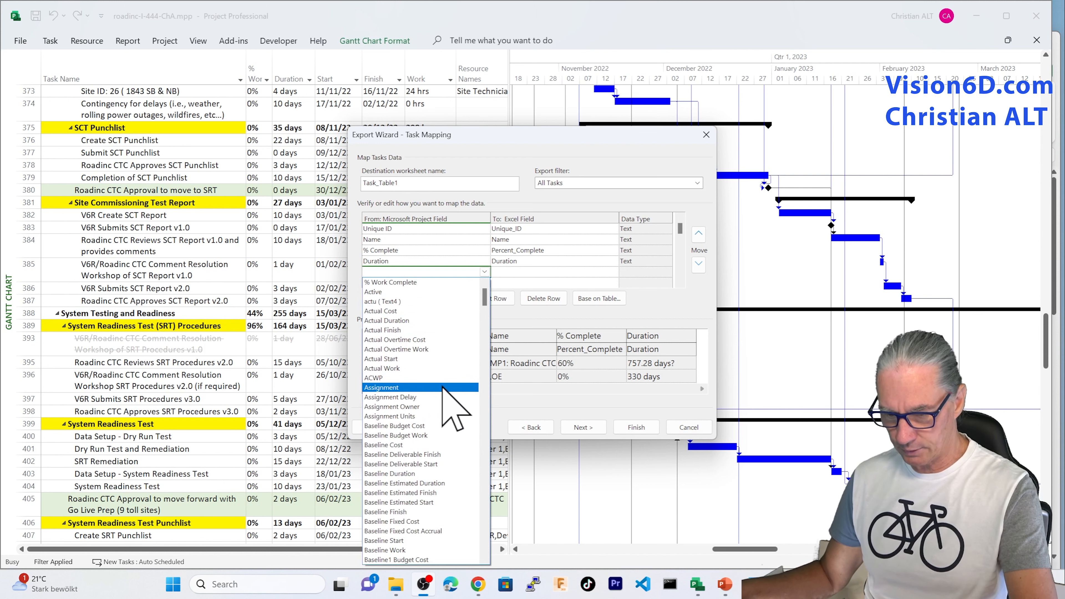
text(s)
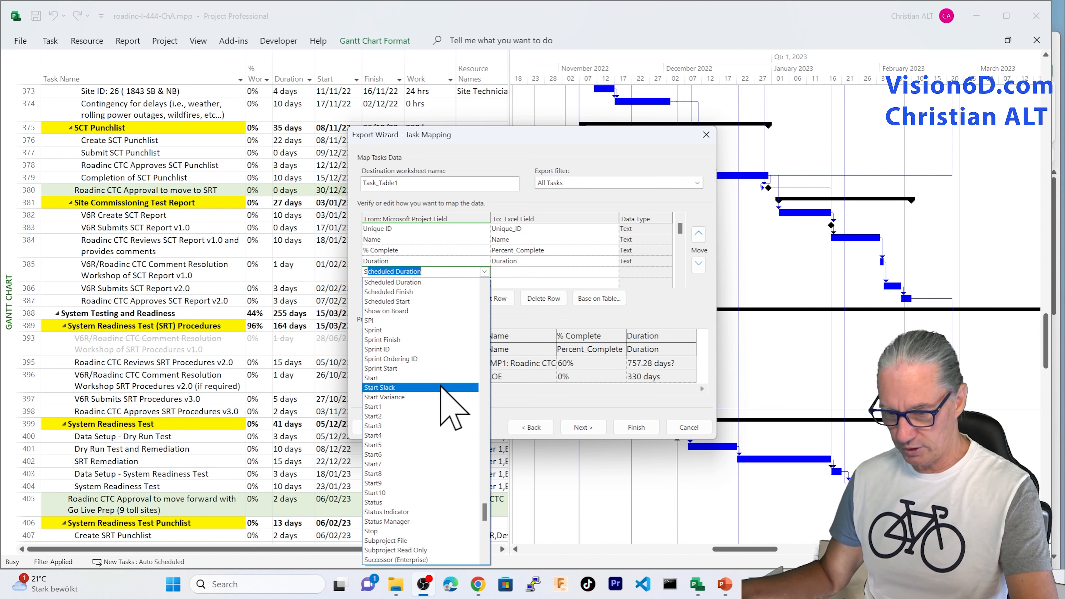
click(405, 379)
click(483, 282)
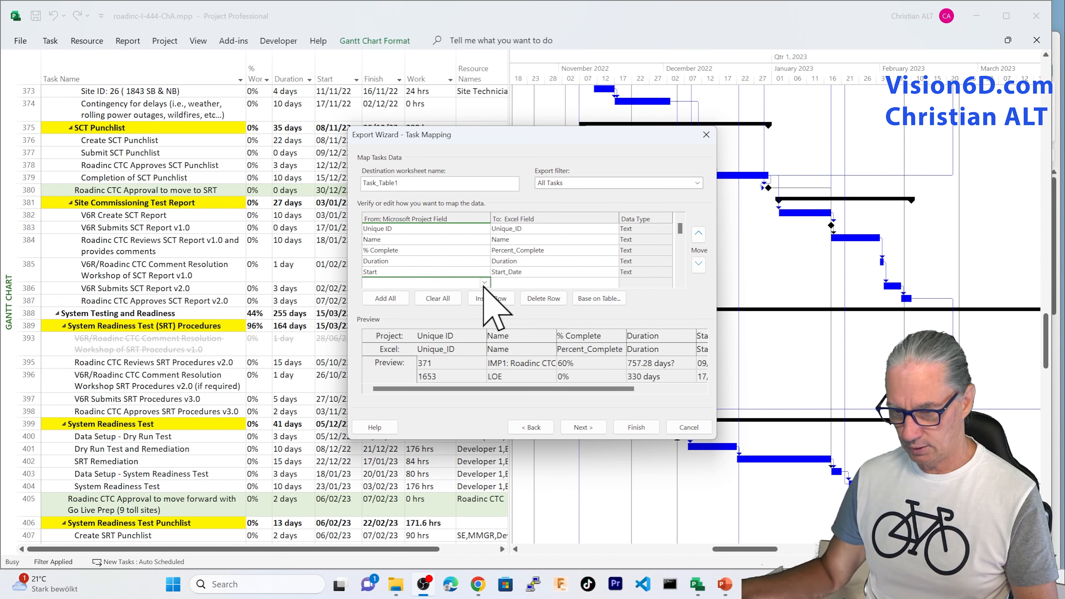
click(484, 283)
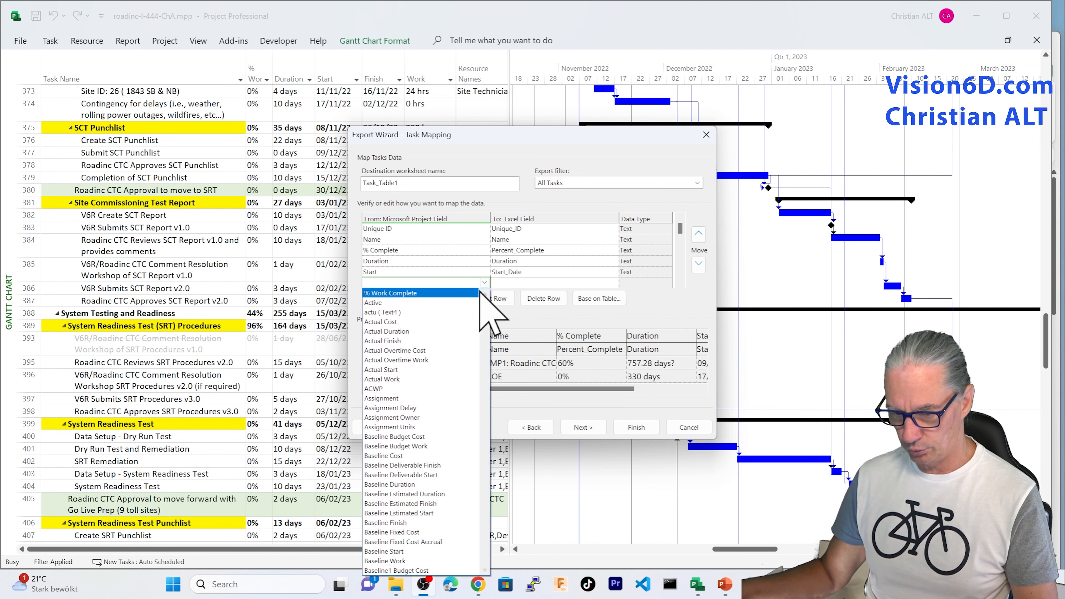
text(f)
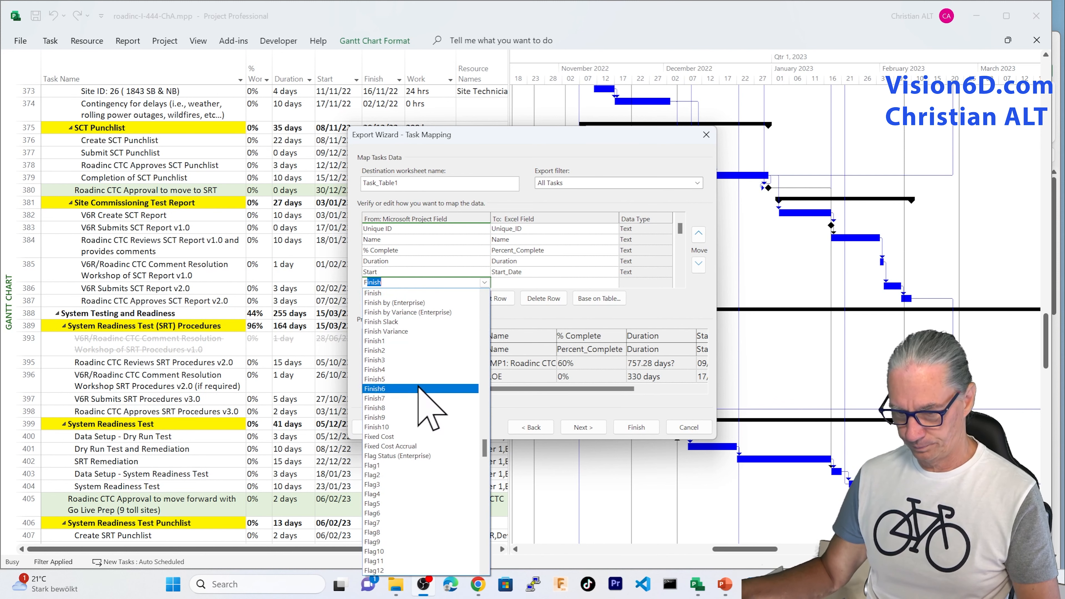
click(421, 293)
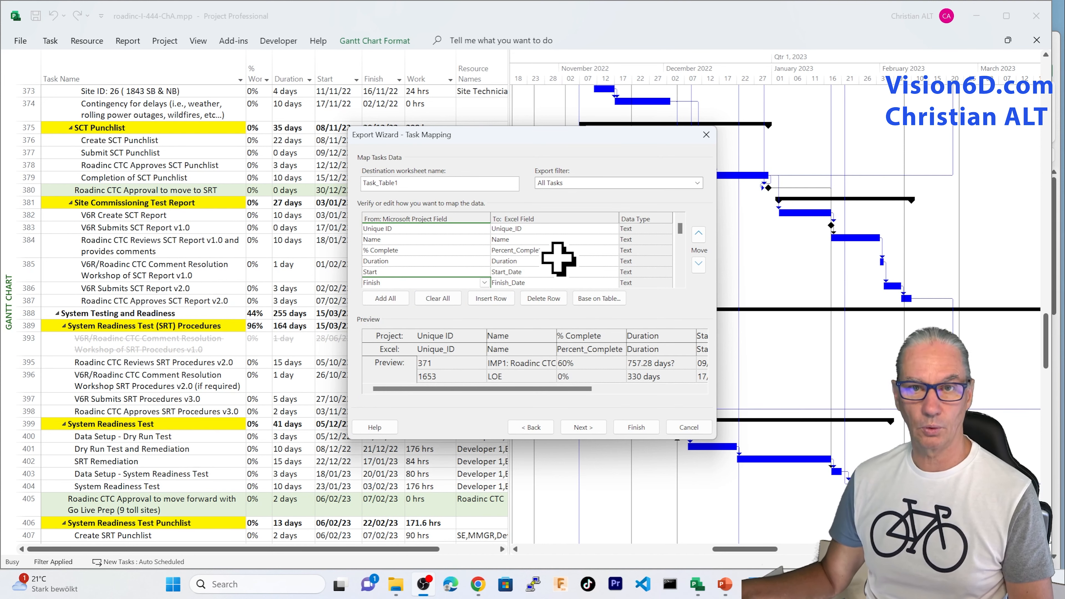
Step: Add the Work and Resource Names fields to the task mapping below Finish
scroll(550, 256, down, 1)
click(426, 271)
click(485, 271)
click(409, 534)
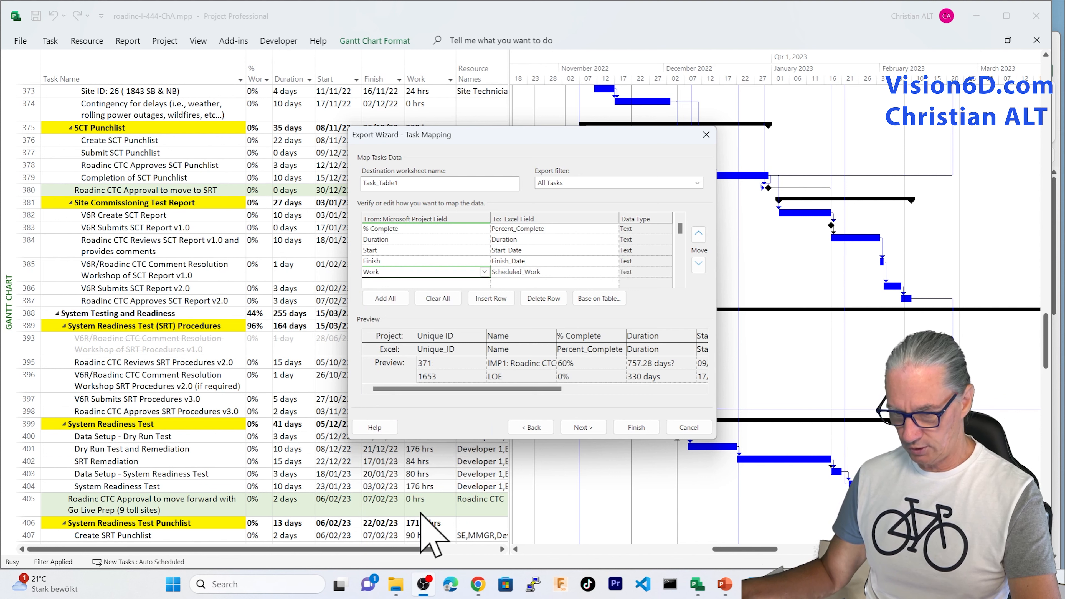
click(481, 283)
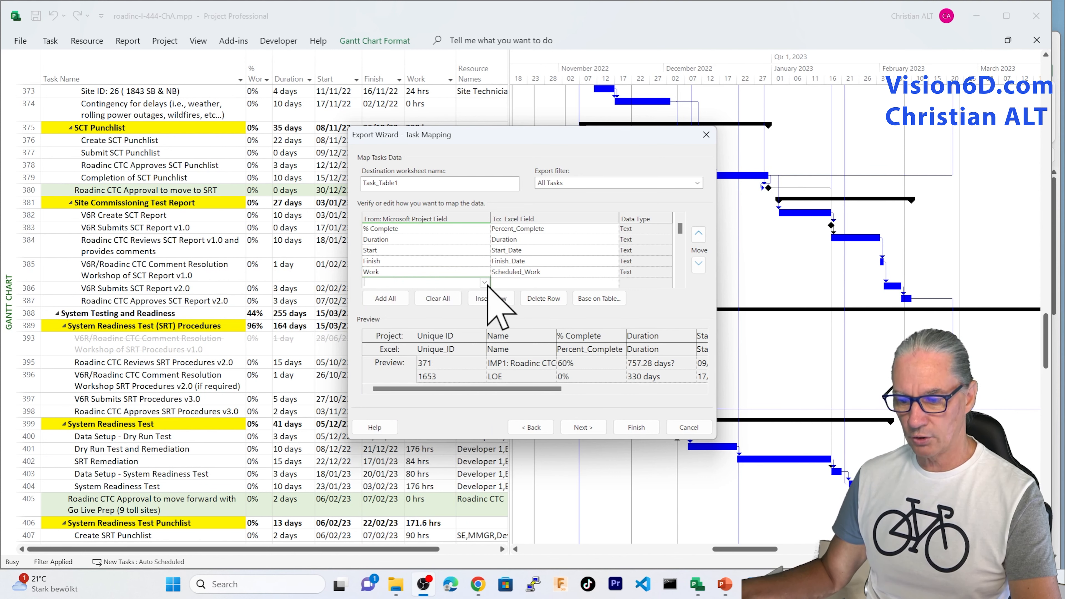
click(485, 282)
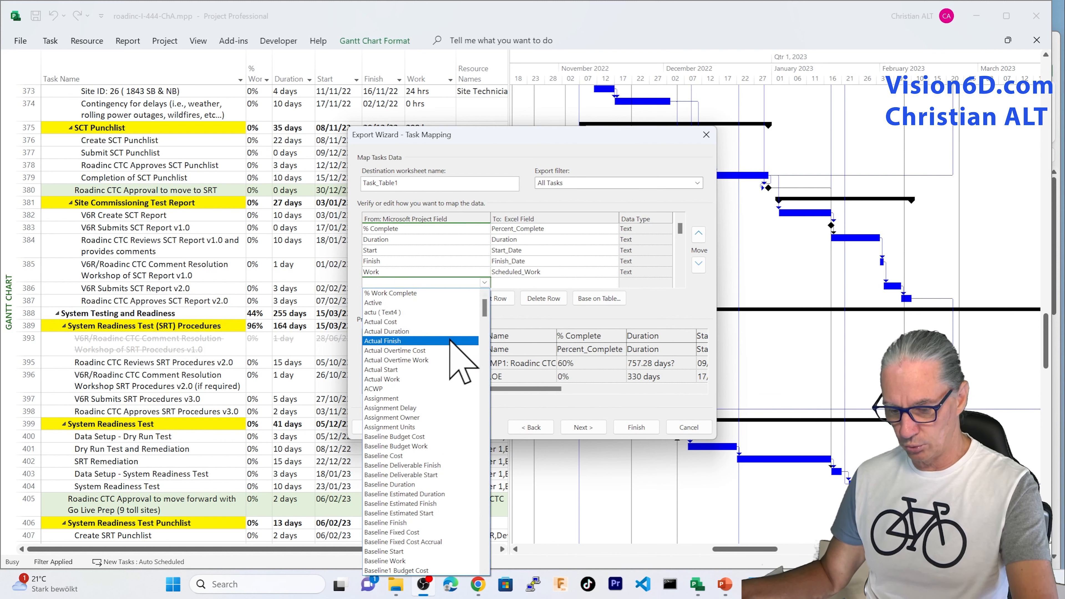
text(rring)
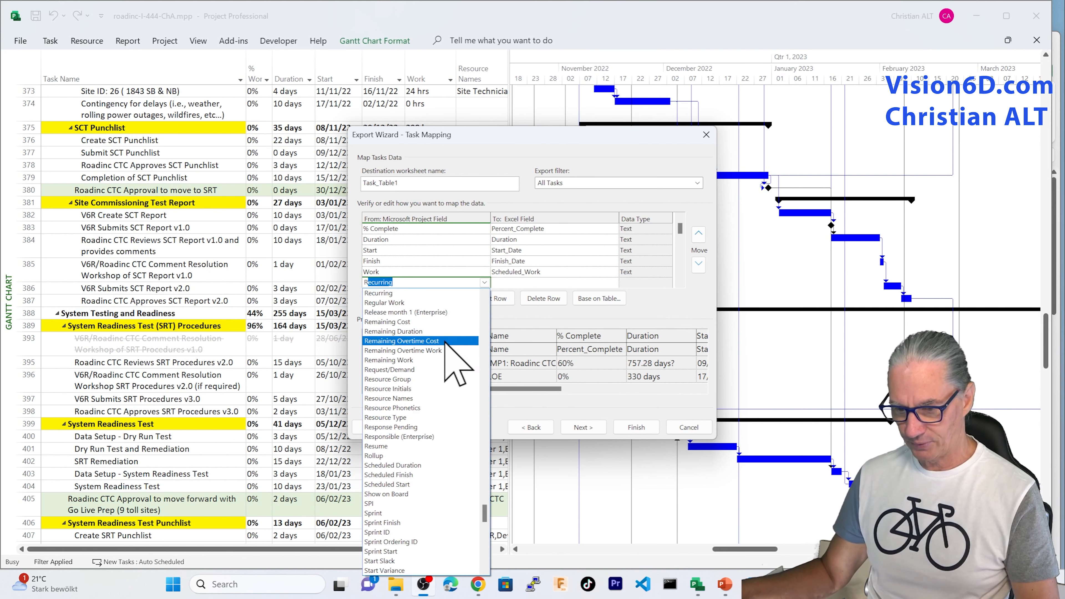
click(415, 400)
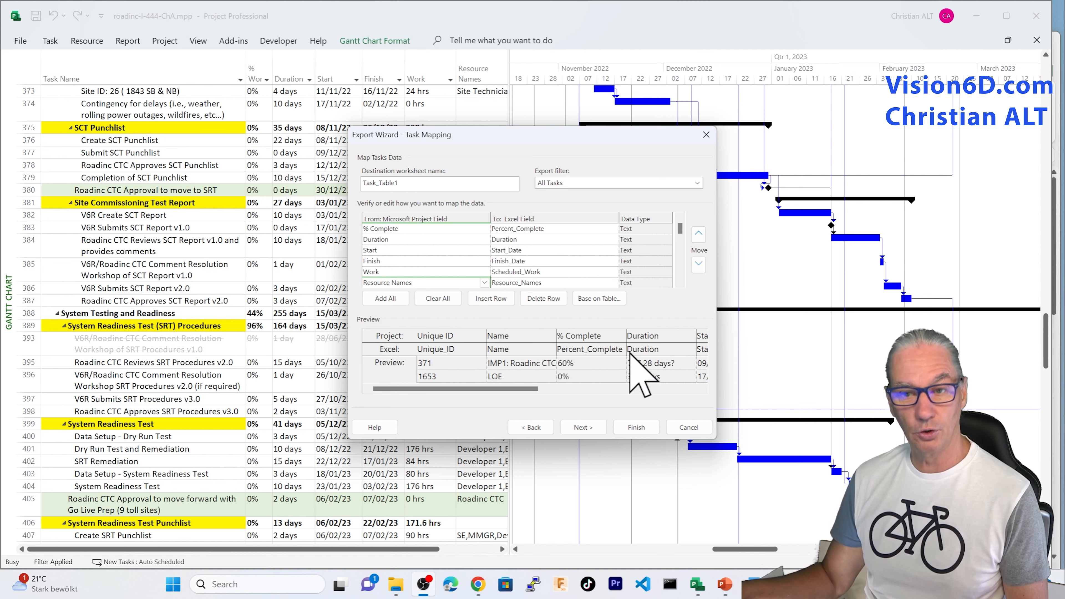
Step: Review the preview of the mapped fields and set the export filter to Date Range, completing the task mapping
drag(488, 388, 667, 389)
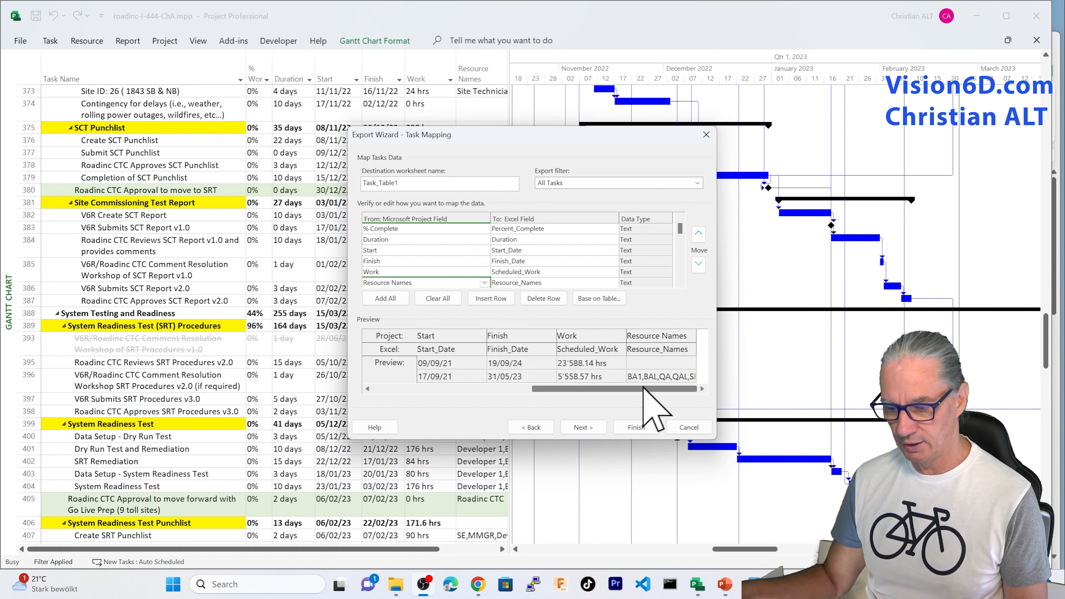
drag(643, 389, 448, 395)
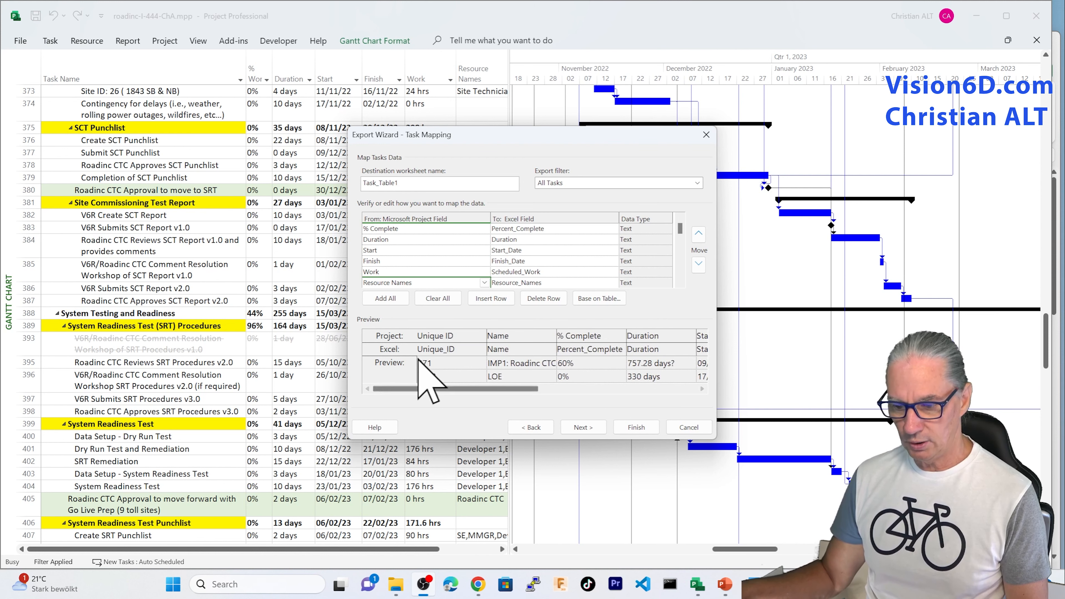
mouse_move(486, 388)
mouse_down()
mouse_move(644, 401)
mouse_move(568, 383)
mouse_move(474, 383)
mouse_up()
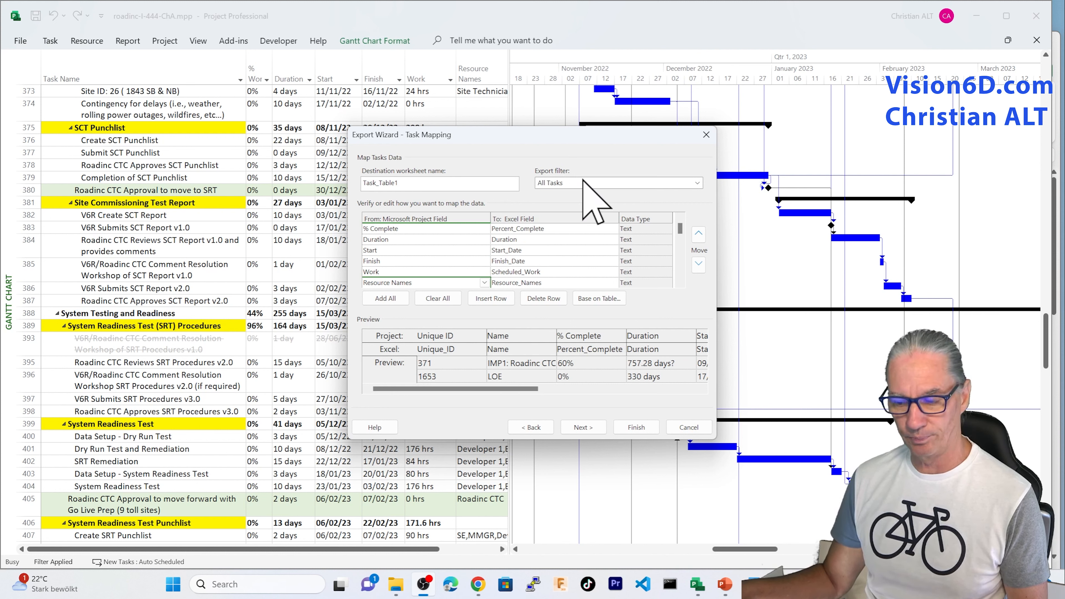
click(697, 183)
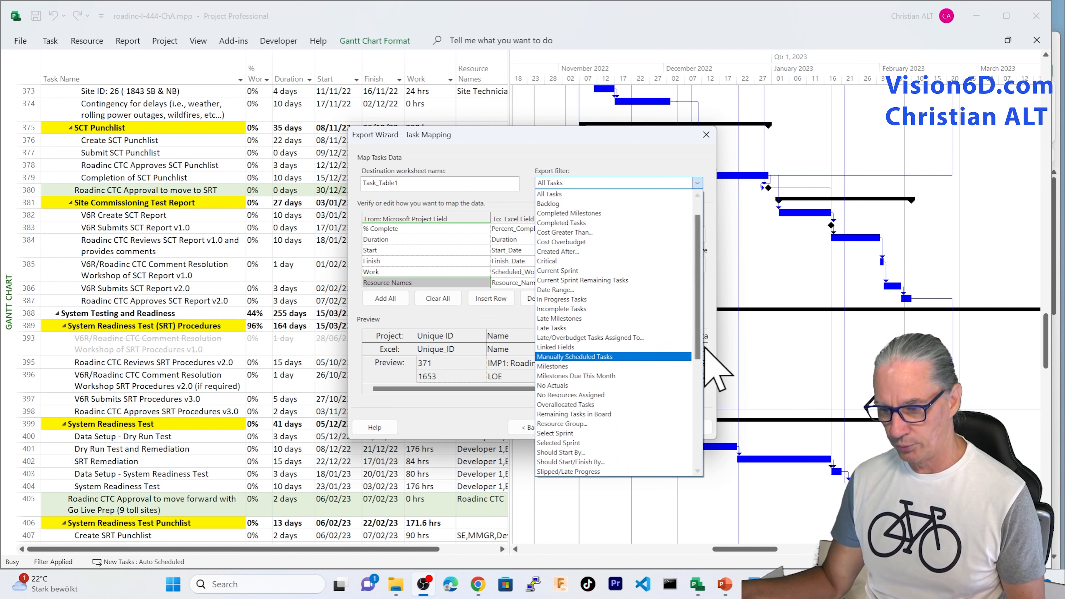
mouse_move(698, 348)
mouse_down()
mouse_move(695, 425)
mouse_move(699, 332)
mouse_up()
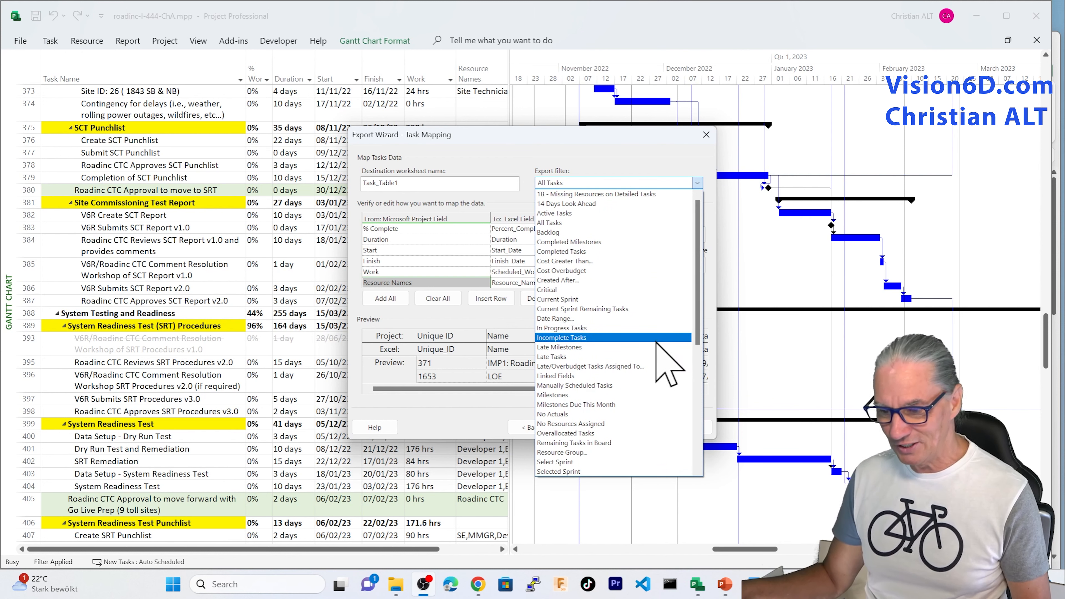
click(601, 321)
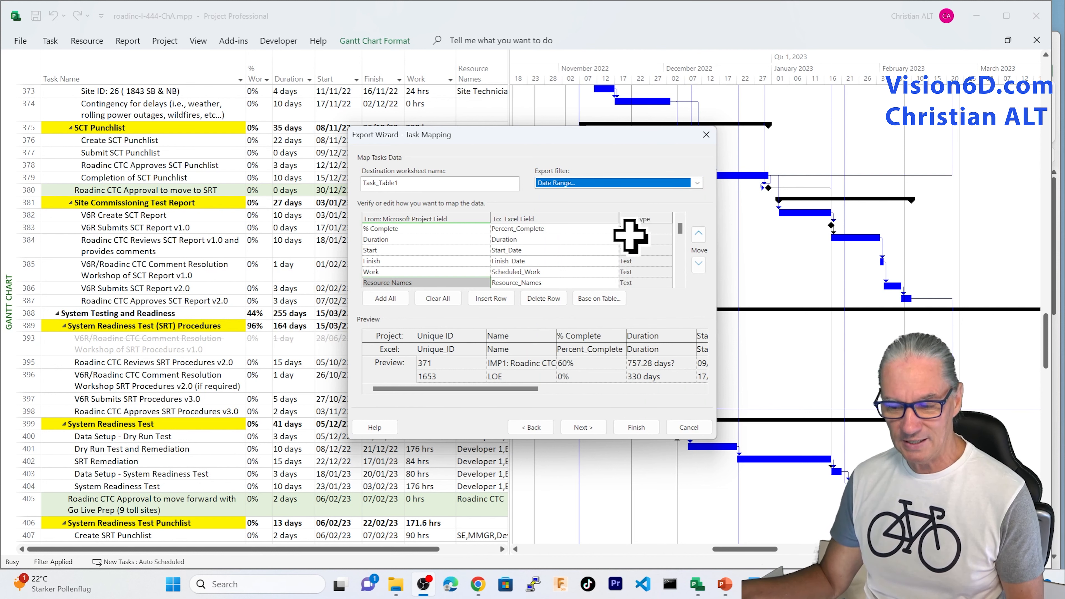
click(603, 427)
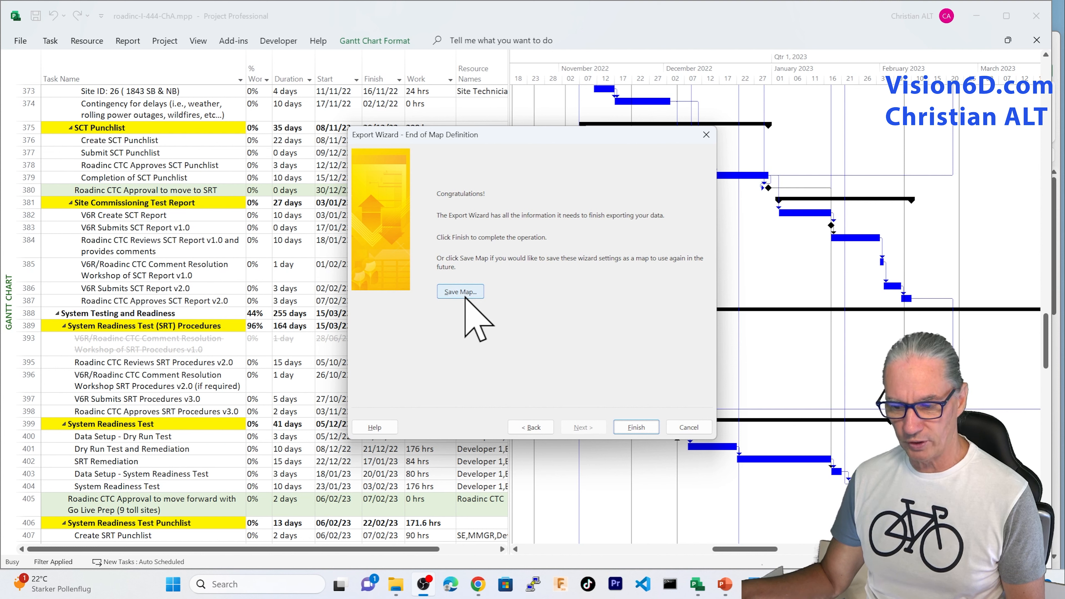
Step: Save the export settings as the map v6-tasks-date-range, replacing the existing map of that name
click(466, 295)
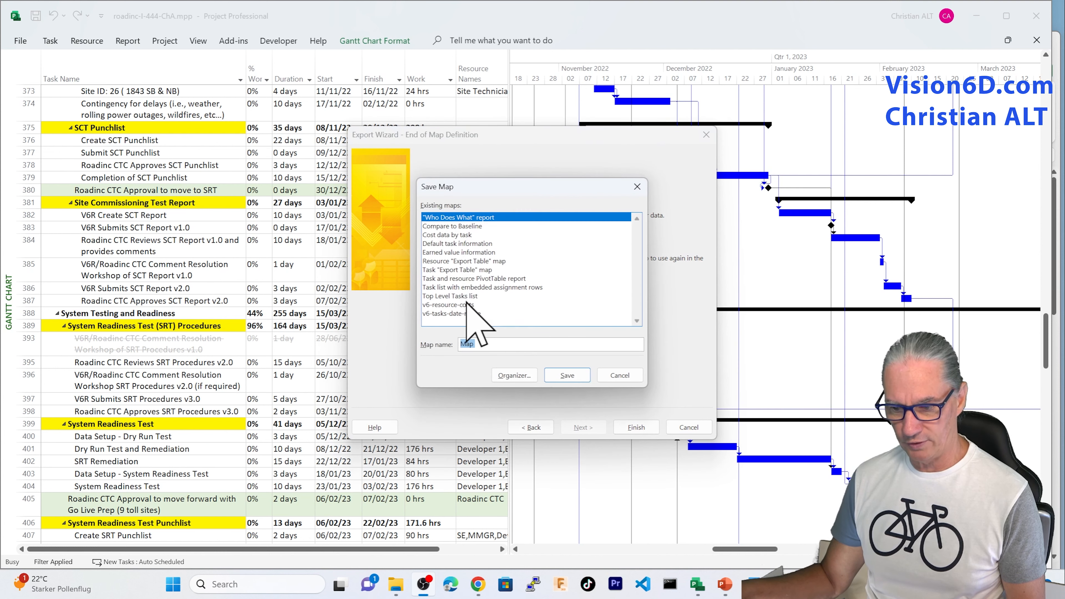
click(462, 314)
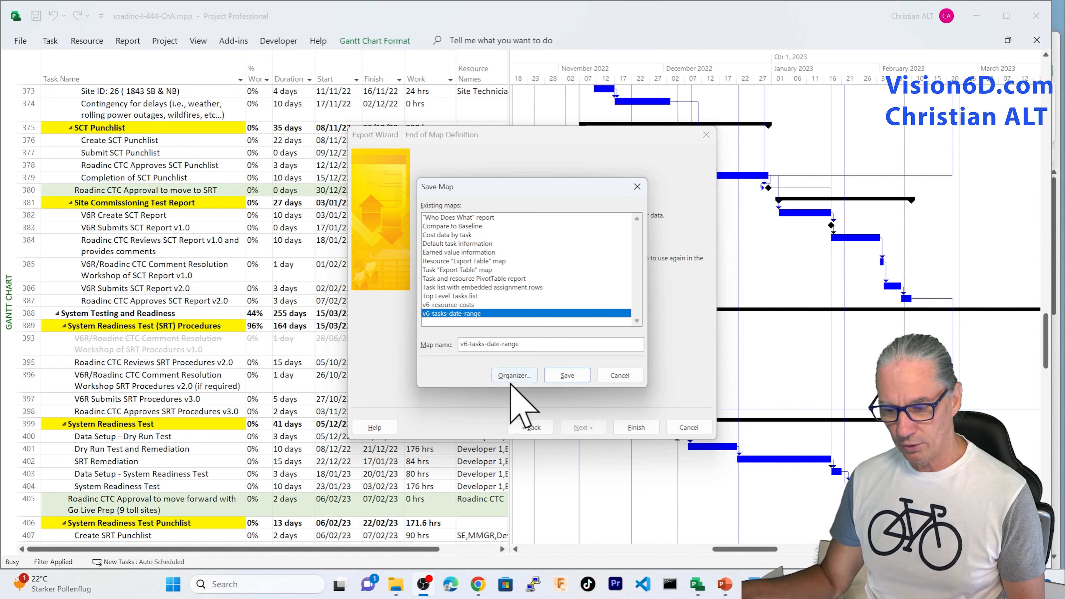
click(526, 376)
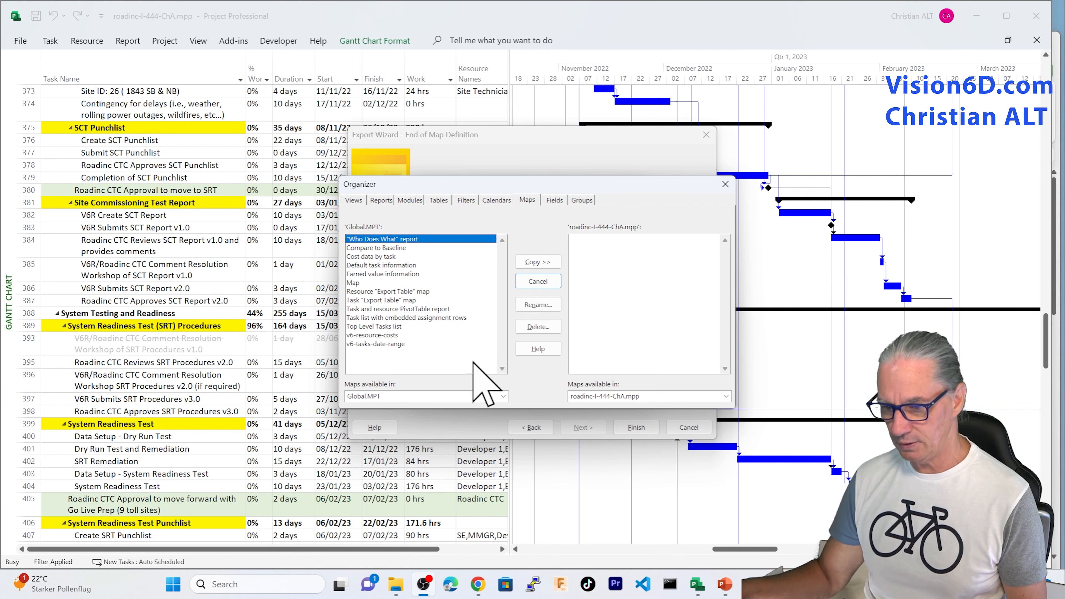
click(726, 184)
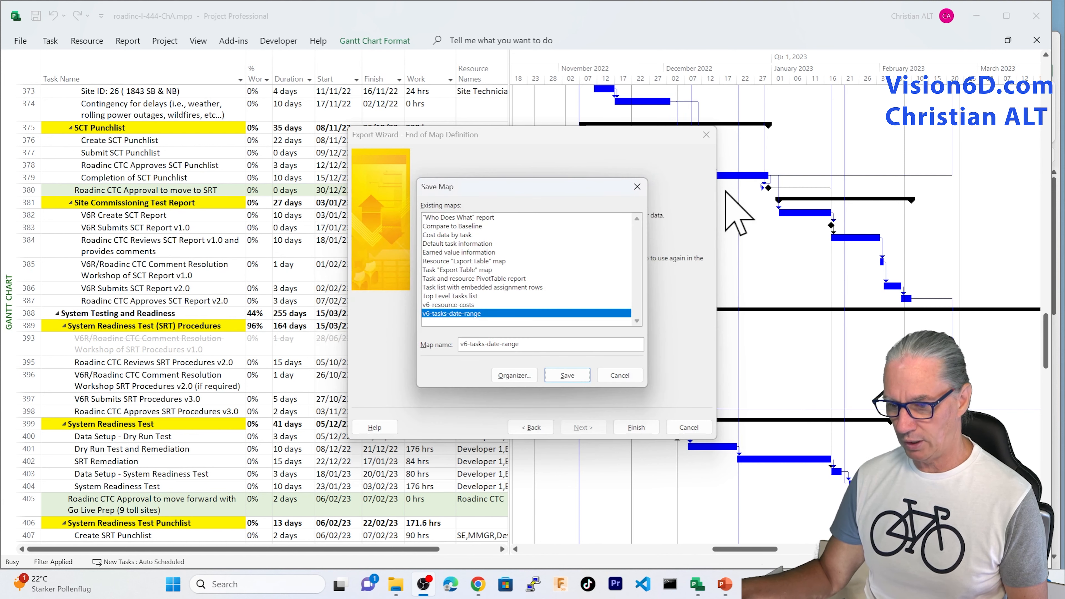
click(568, 375)
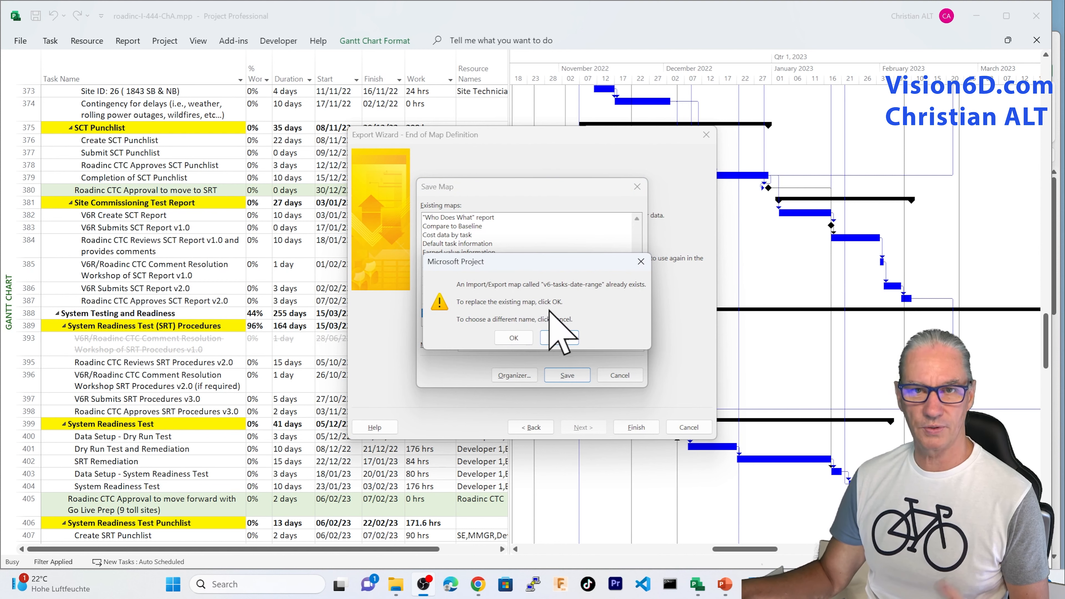
click(514, 337)
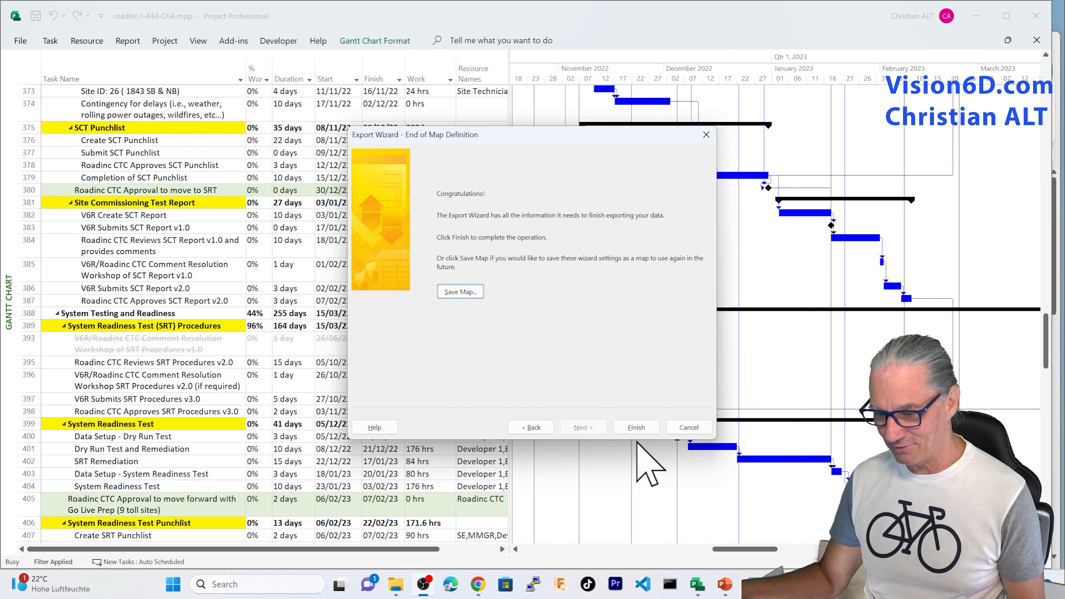
Step: Finish the export, limiting it to tasks that start or finish after 27/10/22 and before 31/12/22
click(645, 428)
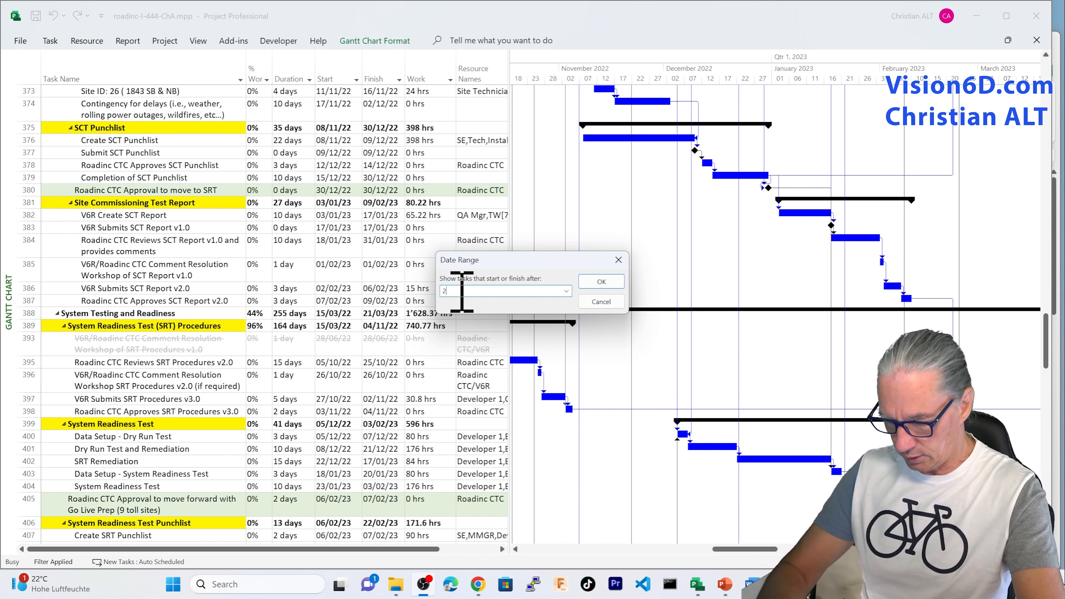
text(/)
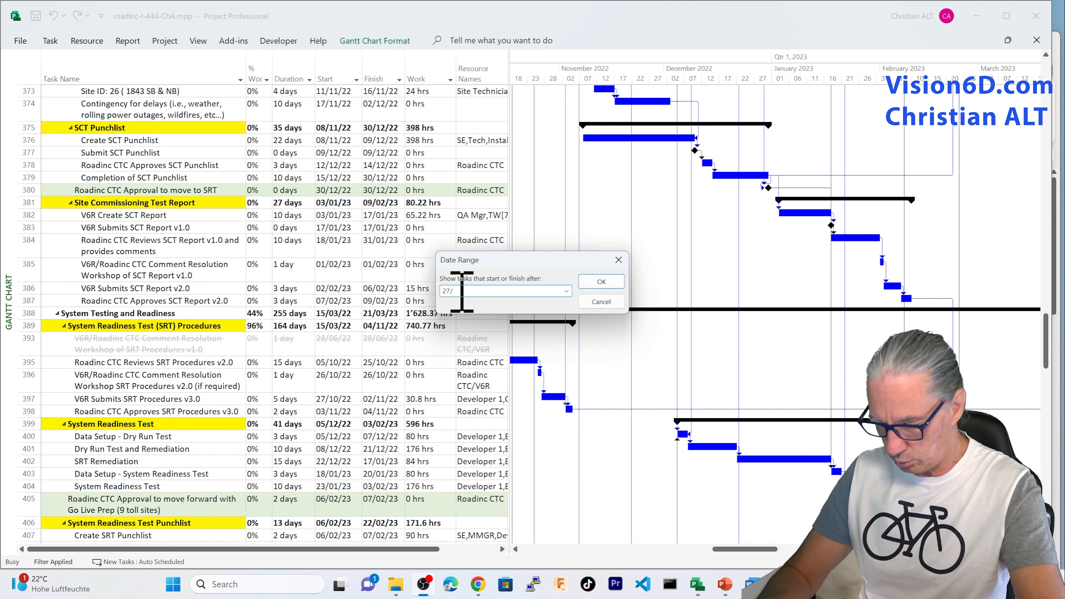
text(10/)
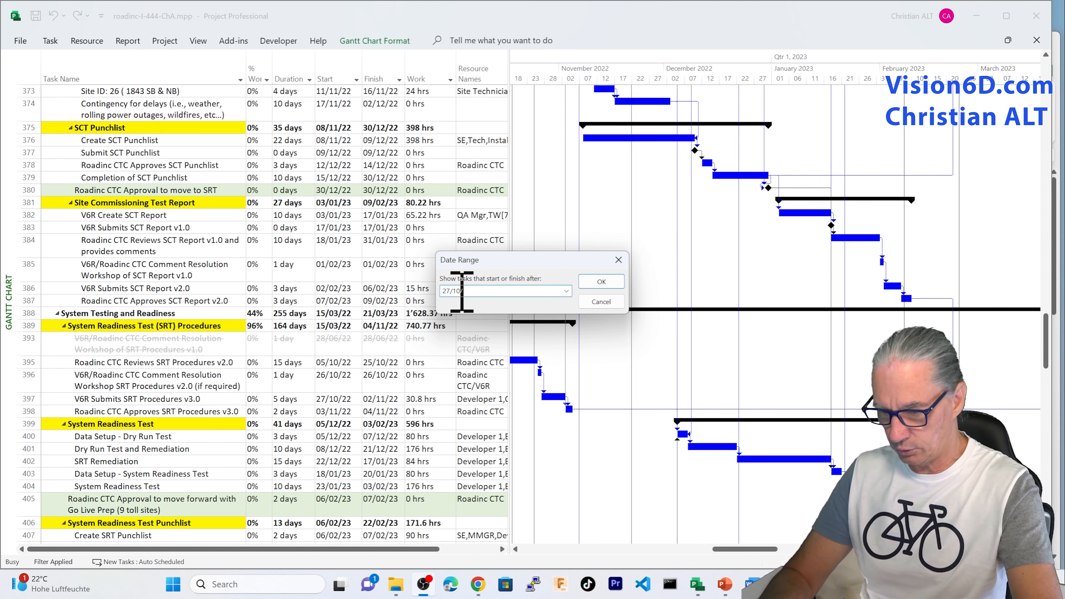
text(22)
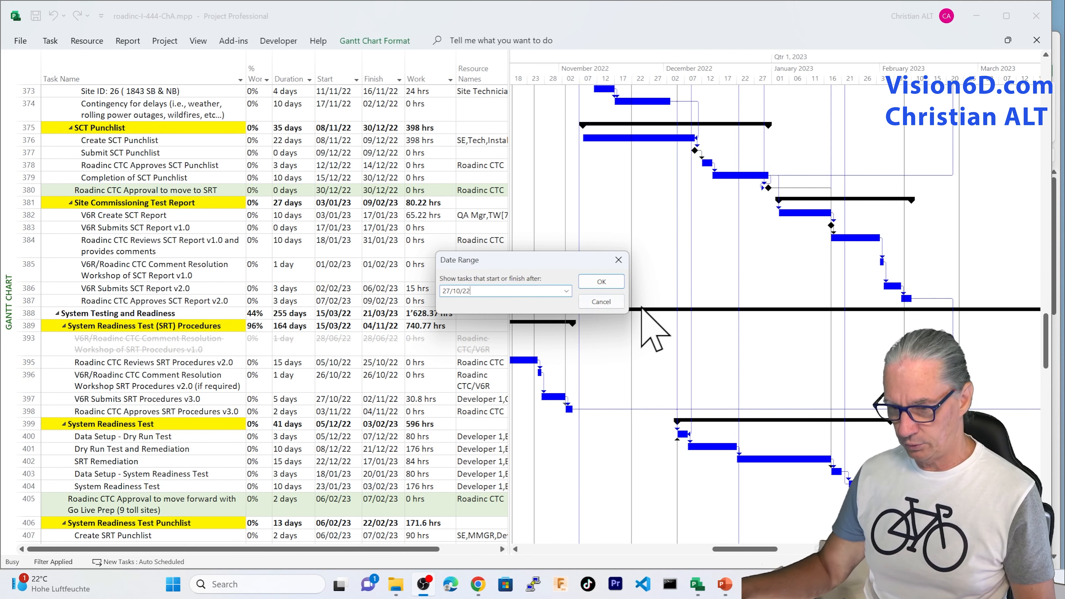
click(604, 282)
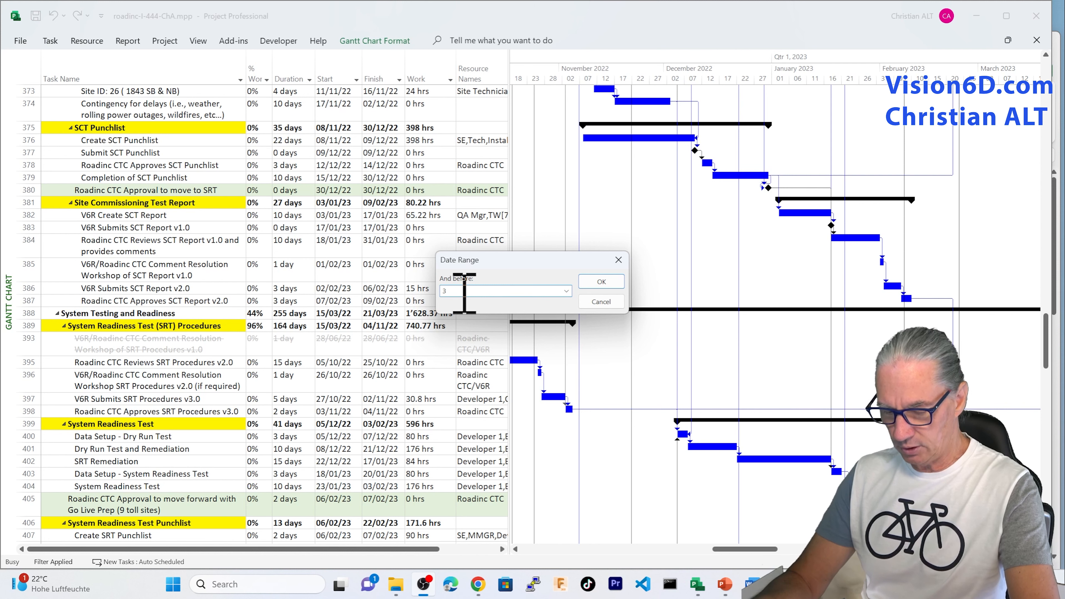
text(31/)
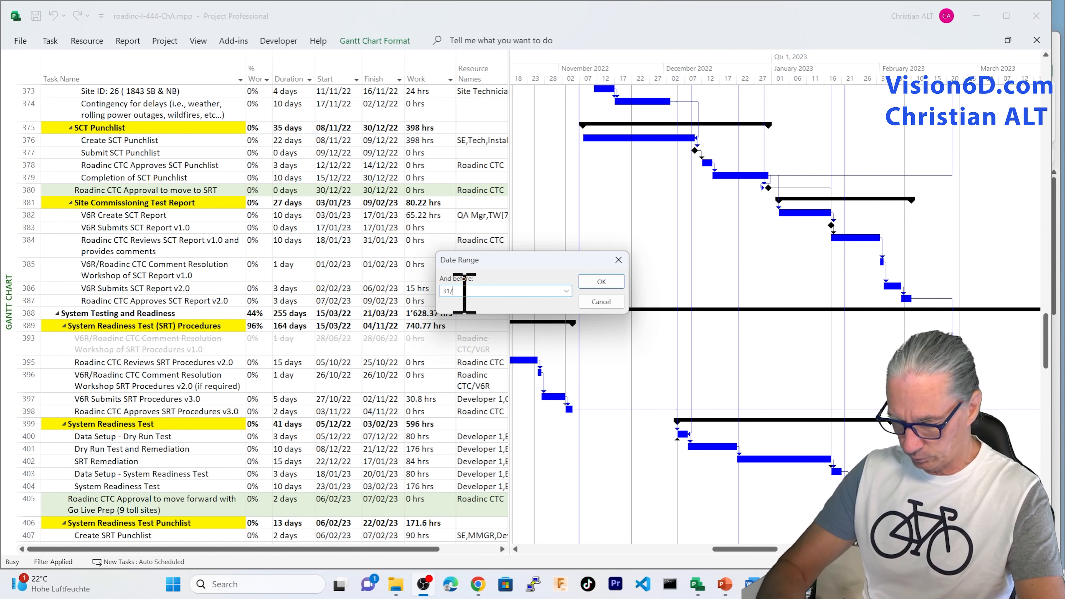
text(12/22)
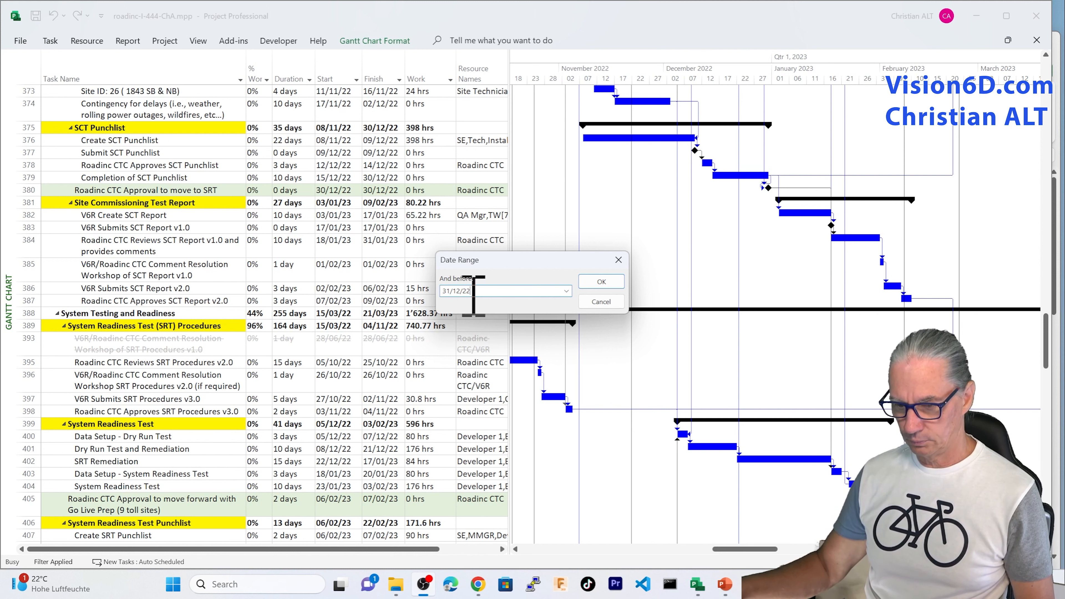
click(612, 285)
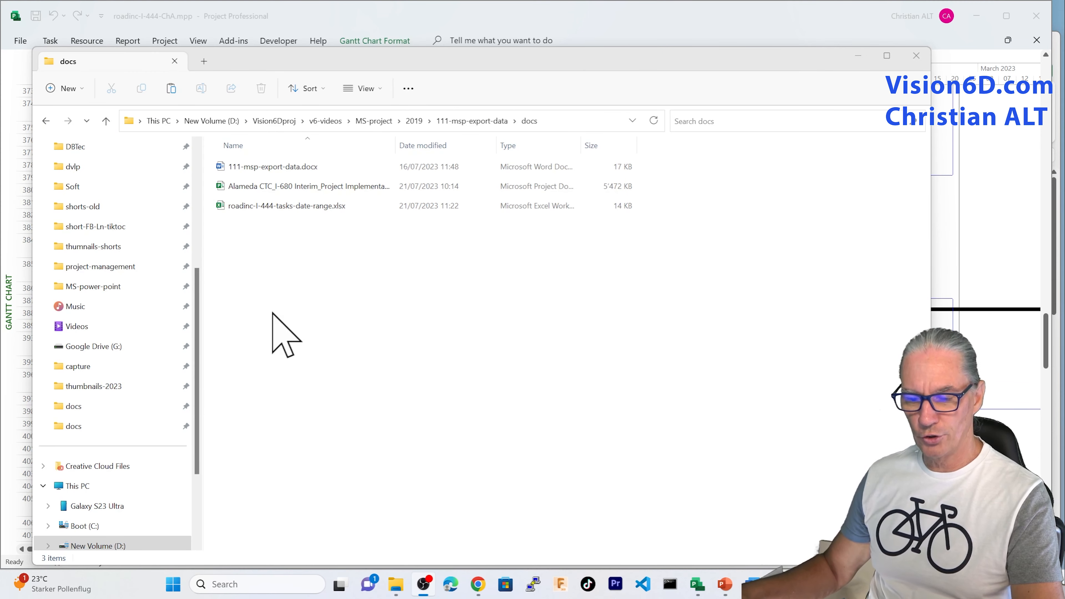
Step: Open the exported workbook roadinc-I-444-tasks-date-range.xlsx from the docs folder in Excel
double_click(221, 208)
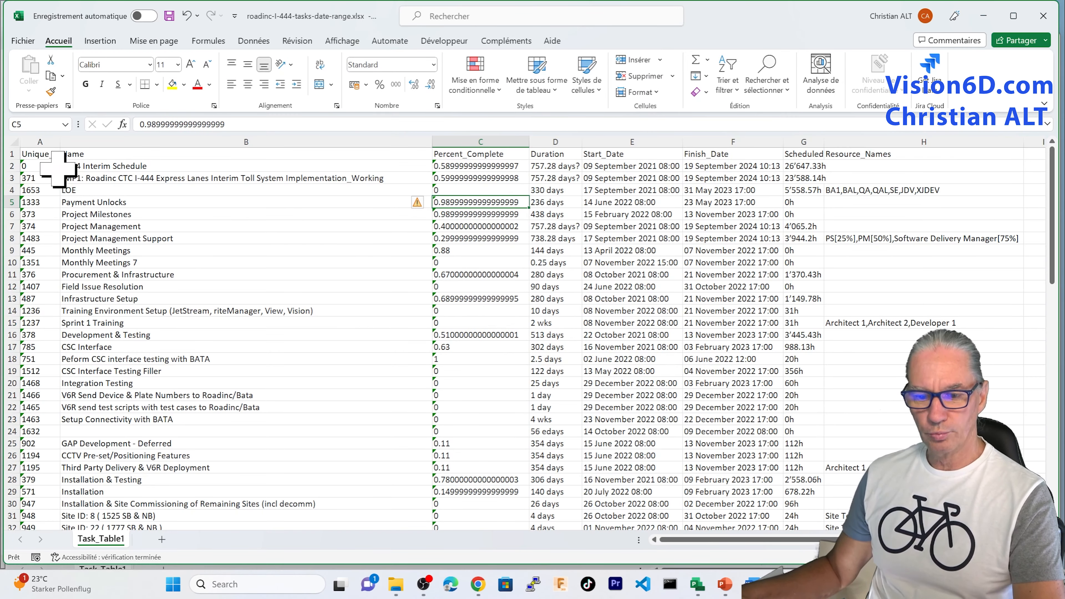